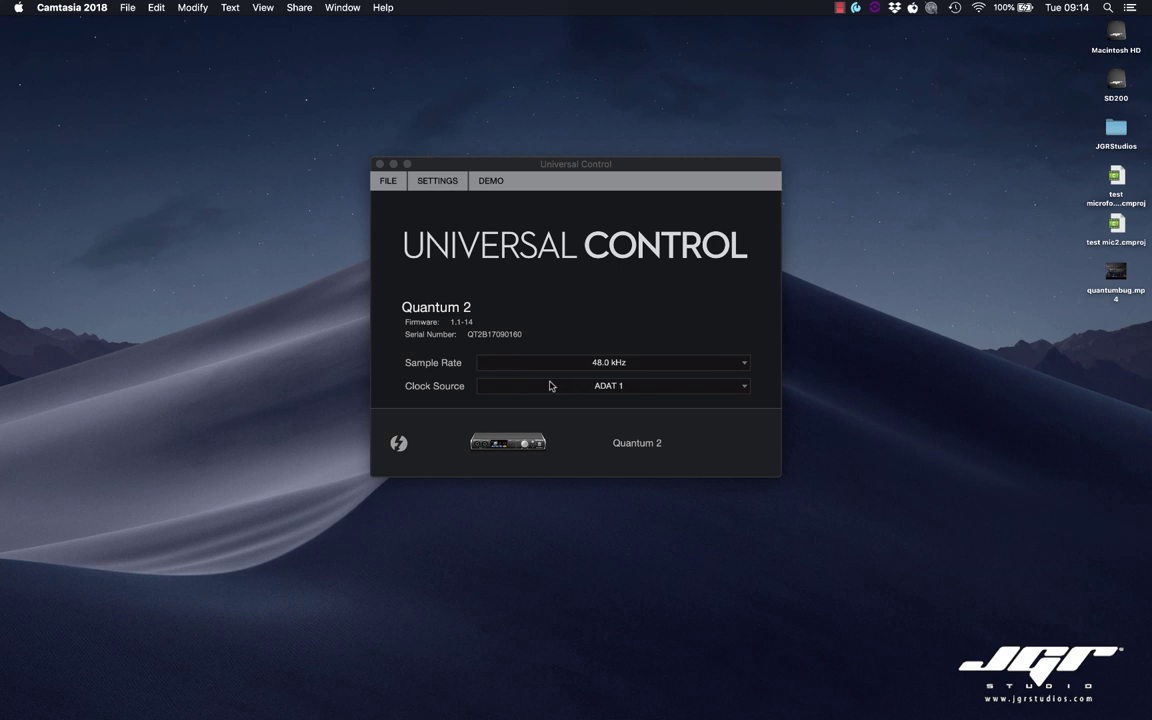
Close Universal Control, open System Preferences, and turn off iCloud Drive in the iCloud pane
{"action": "left_click", "coordinate": [379, 163]}
{"action": "left_click", "coordinate": [60, 6]}
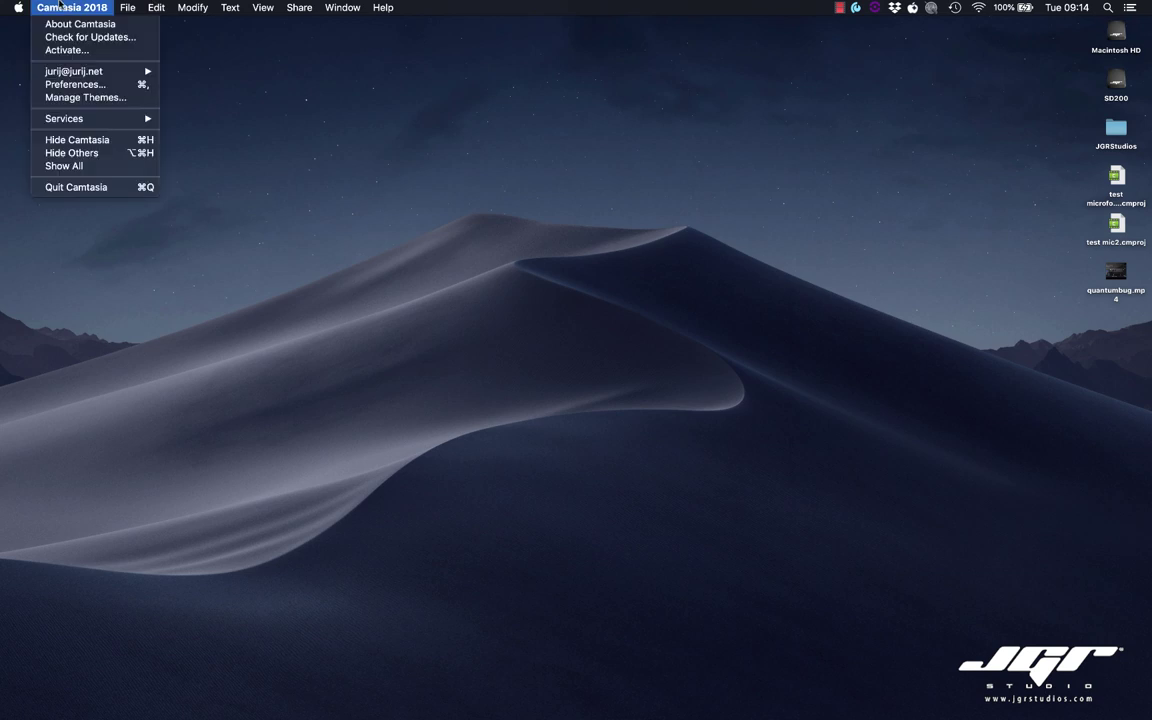
{"action": "mouse_move", "coordinate": [18, 7]}
{"action": "left_click", "coordinate": [40, 44]}
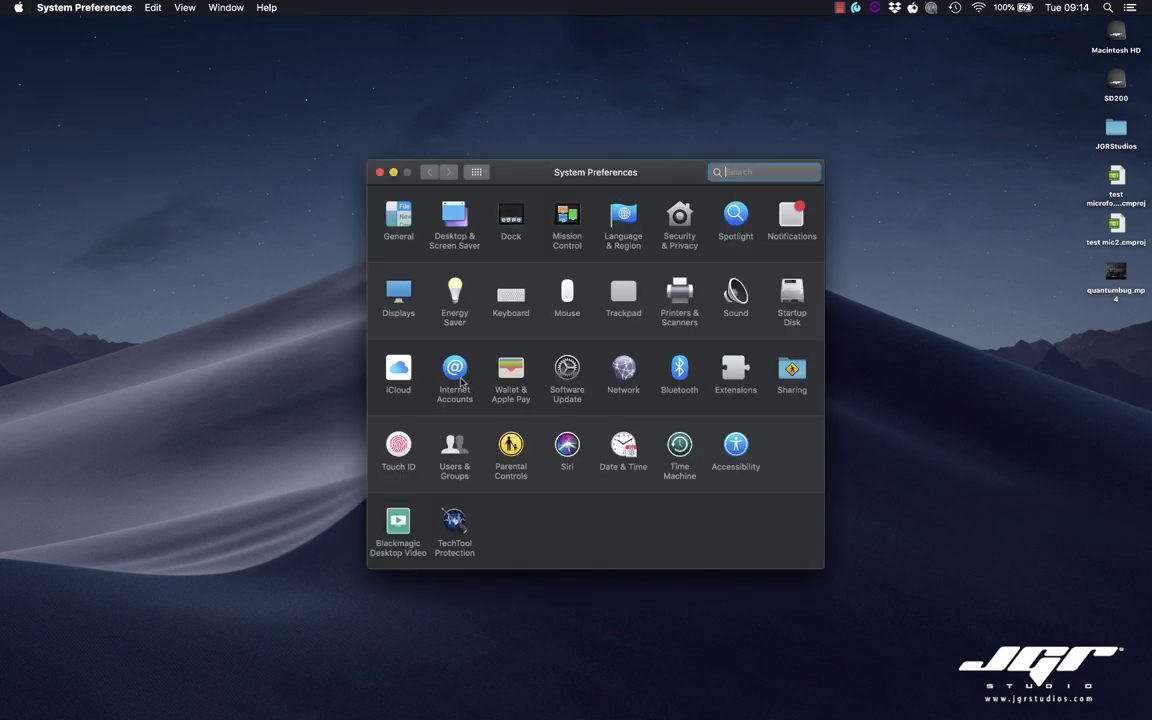
{"action": "left_click", "coordinate": [398, 372]}
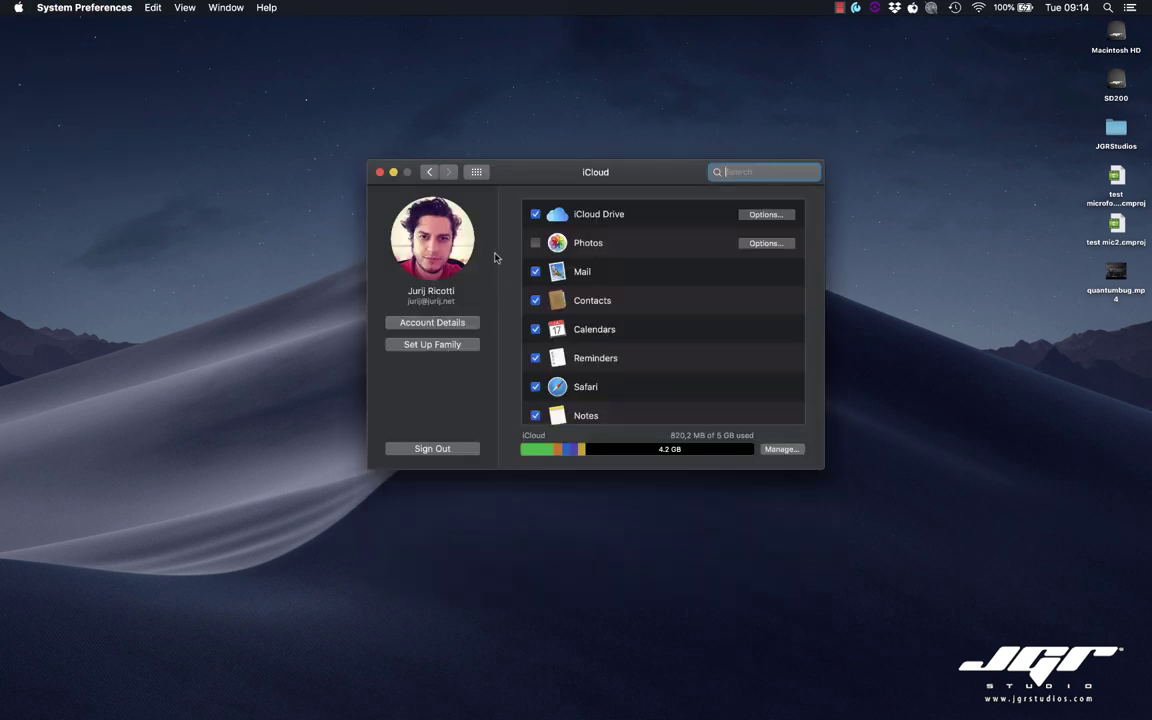
{"action": "left_click", "coordinate": [535, 214]}
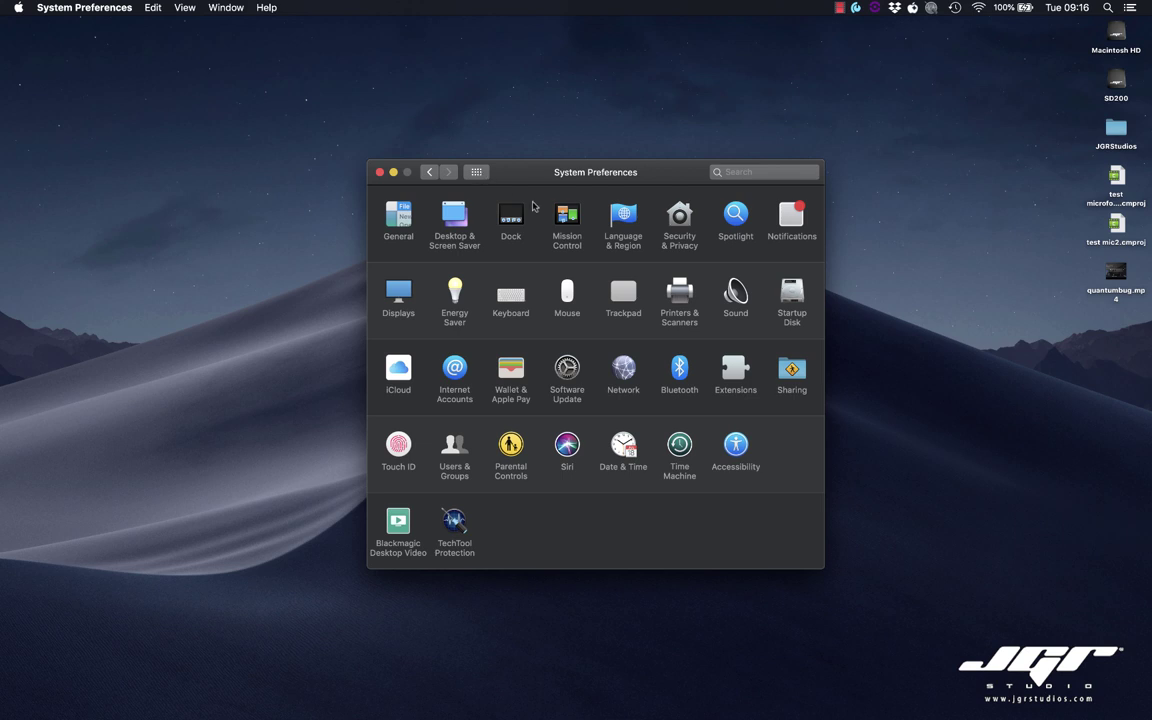
Open Energy Saver and toggle Automatic graphics switching on, then back off
{"action": "left_click", "coordinate": [455, 295]}
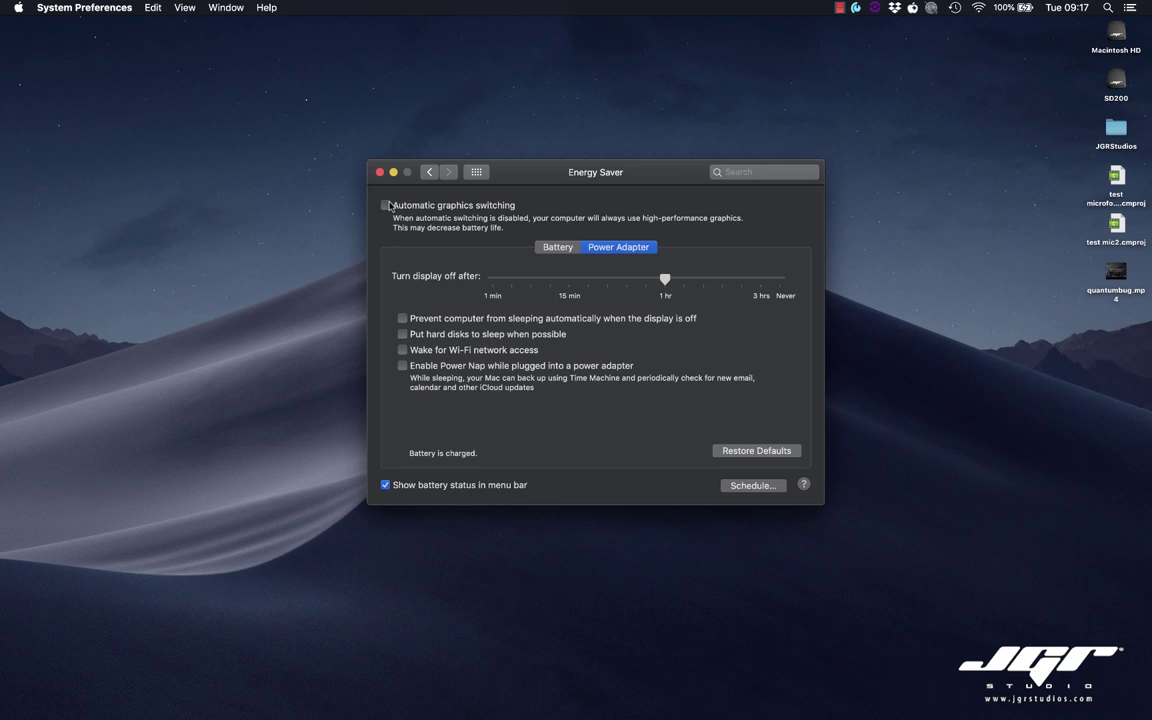
{"action": "left_click", "coordinate": [385, 205]}
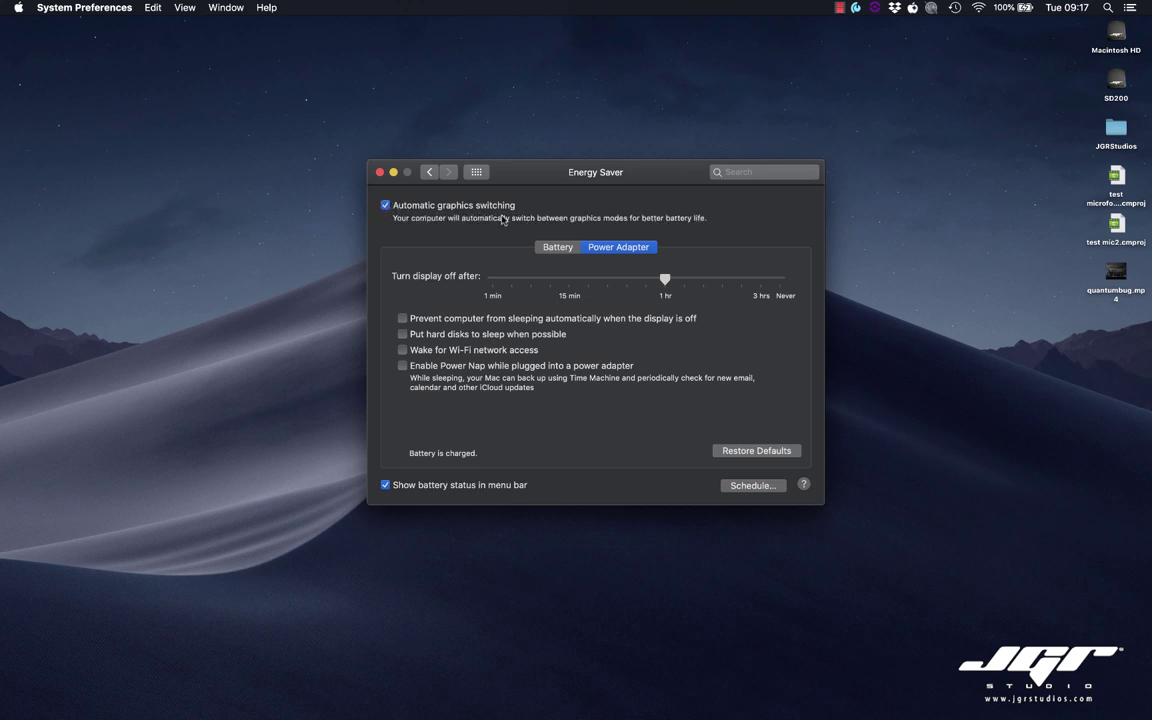
{"action": "left_click", "coordinate": [386, 206]}
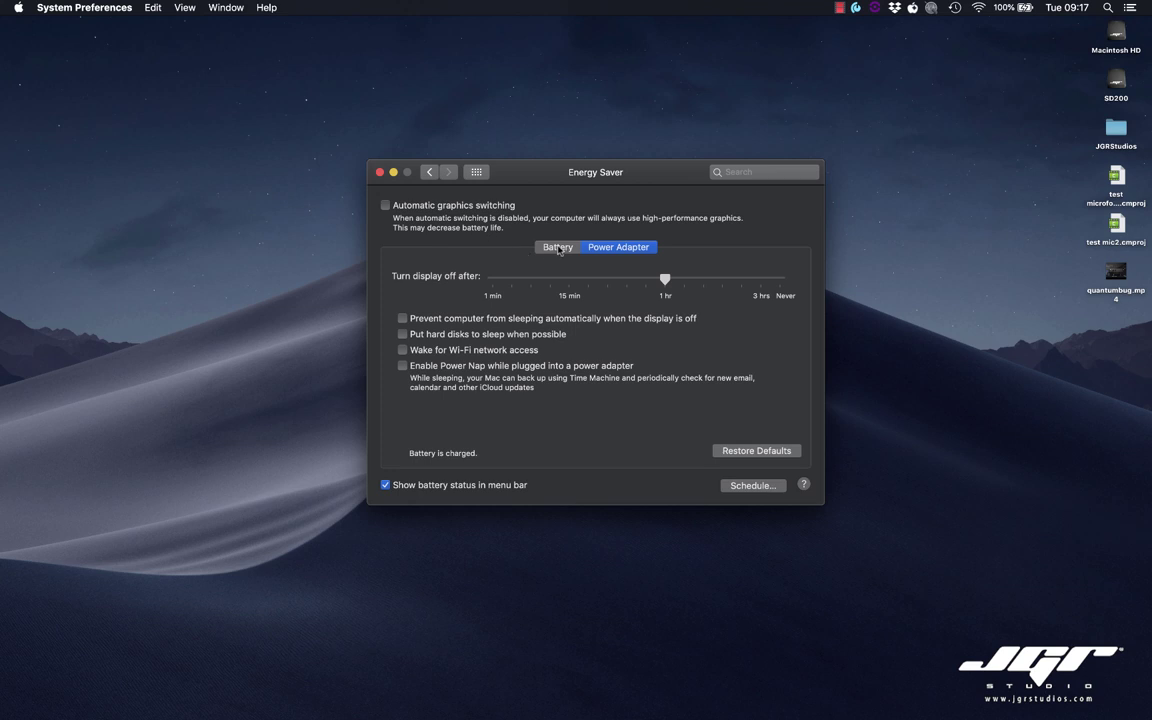
On the Battery tab, set the display to turn off after 1 hr
{"action": "left_click", "coordinate": [558, 248]}
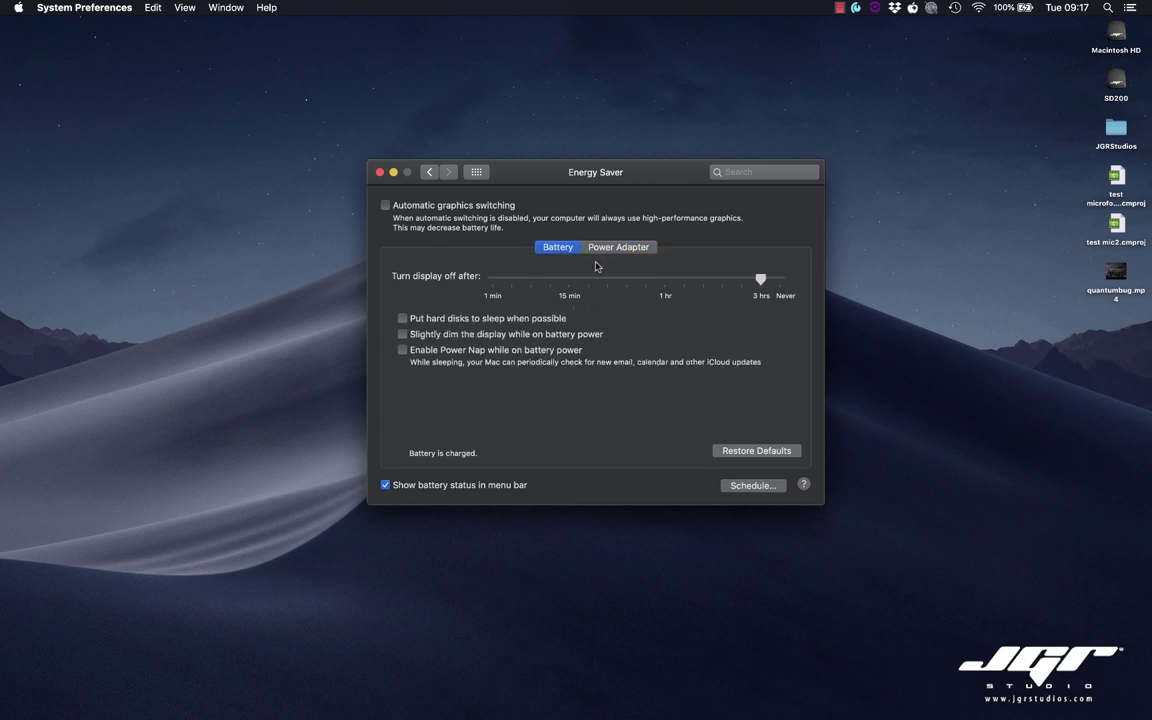
{"action": "left_click", "coordinate": [572, 279]}
{"action": "left_click_drag", "start_coordinate": [573, 280], "coordinate": [666, 283]}
Toggle battery hard-disk sleep and display dimming on and off, then Restore Defaults
{"action": "left_click", "coordinate": [403, 319]}
{"action": "left_click", "coordinate": [403, 319]}
{"action": "left_click", "coordinate": [403, 334]}
{"action": "left_click", "coordinate": [404, 335]}
{"action": "left_click", "coordinate": [746, 451]}
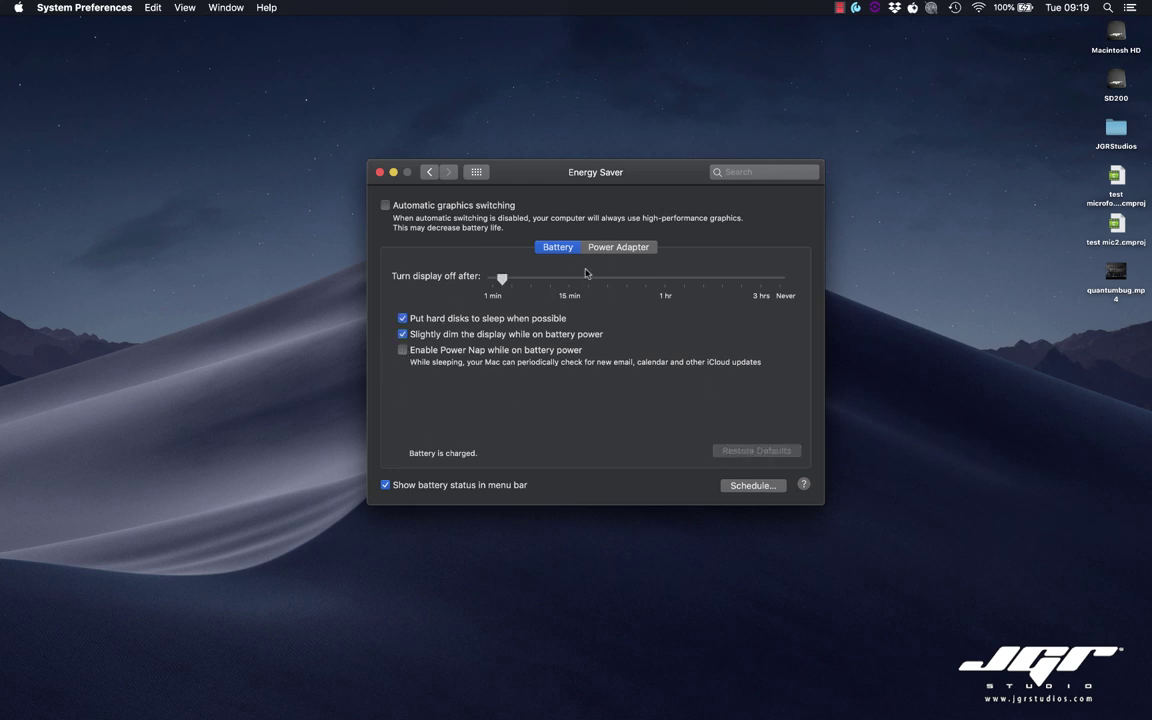
On the Power Adapter tab, set the display to turn off after 3 hrs
{"action": "left_click", "coordinate": [606, 248]}
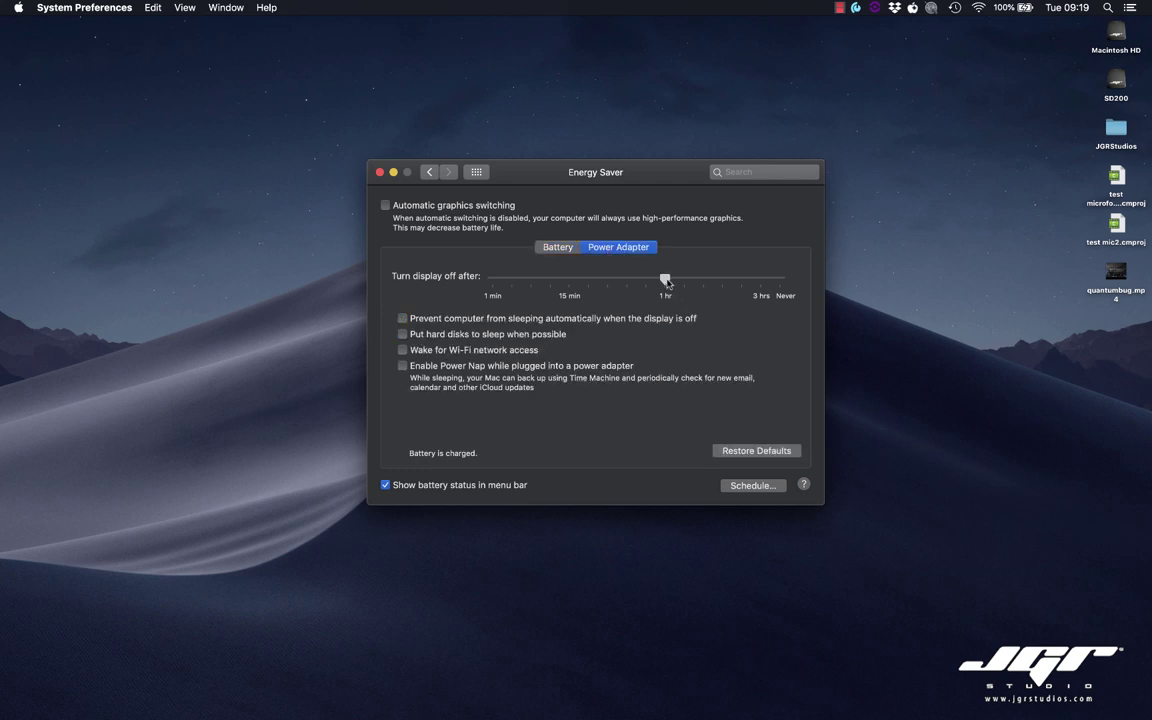
{"action": "mouse_move", "coordinate": [667, 282]}
{"action": "left_click_drag", "start_coordinate": [667, 282], "coordinate": [761, 280]}
Enable Prevent computer from sleeping, Put hard disks to sleep, and Enable Power Nap
{"action": "left_click", "coordinate": [403, 319]}
{"action": "left_click", "coordinate": [403, 334]}
{"action": "left_click", "coordinate": [403, 366]}
Uncheck Power Nap, hard-disk sleep and Prevent sleeping, then go back to Show All
{"action": "left_click", "coordinate": [402, 365]}
{"action": "left_click", "coordinate": [402, 334]}
{"action": "left_click", "coordinate": [402, 318]}
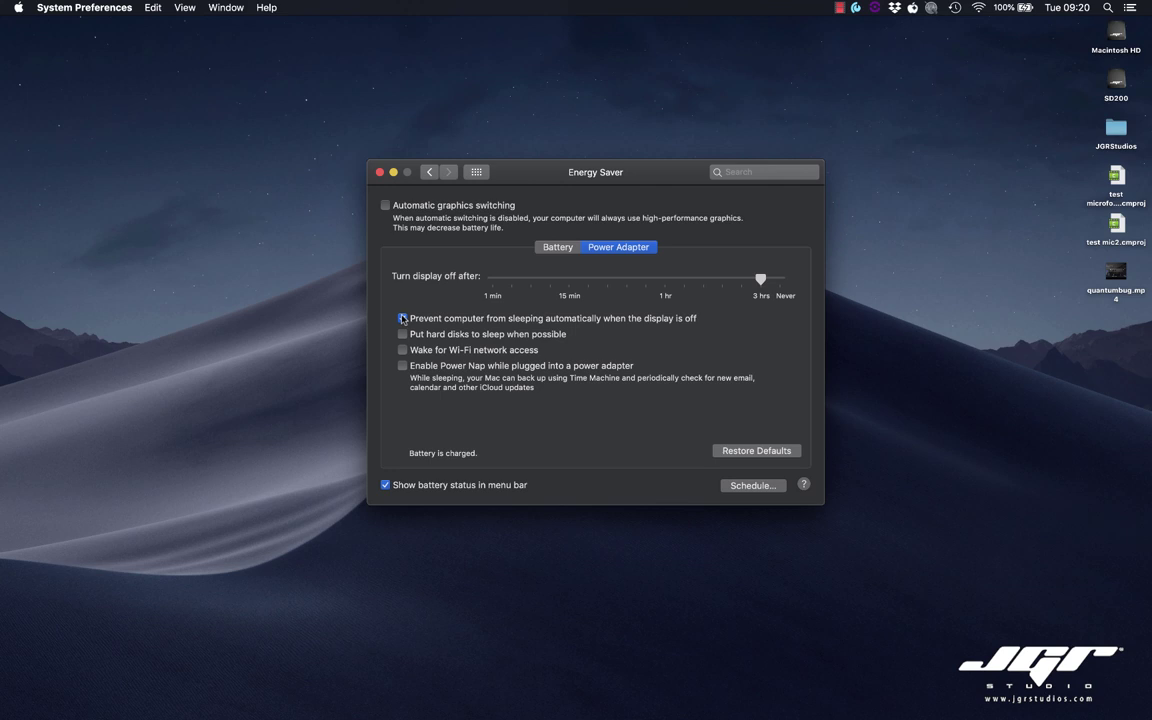
{"action": "left_click", "coordinate": [478, 177]}
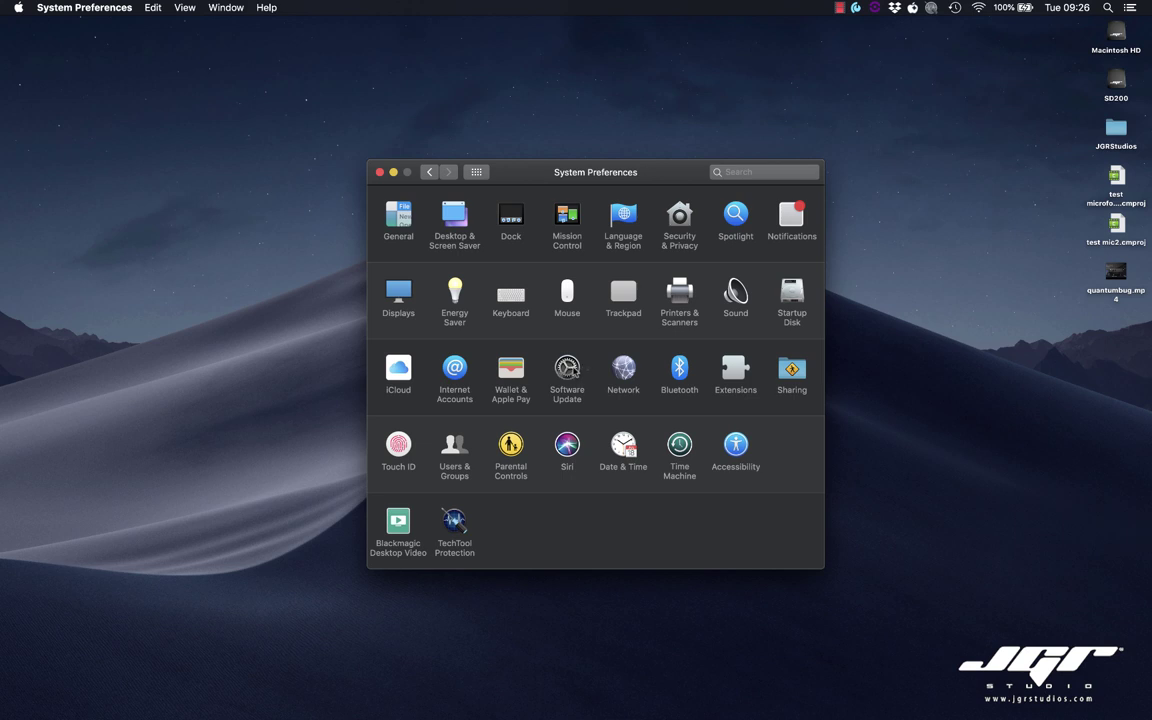
{"action": "left_click", "coordinate": [567, 368]}
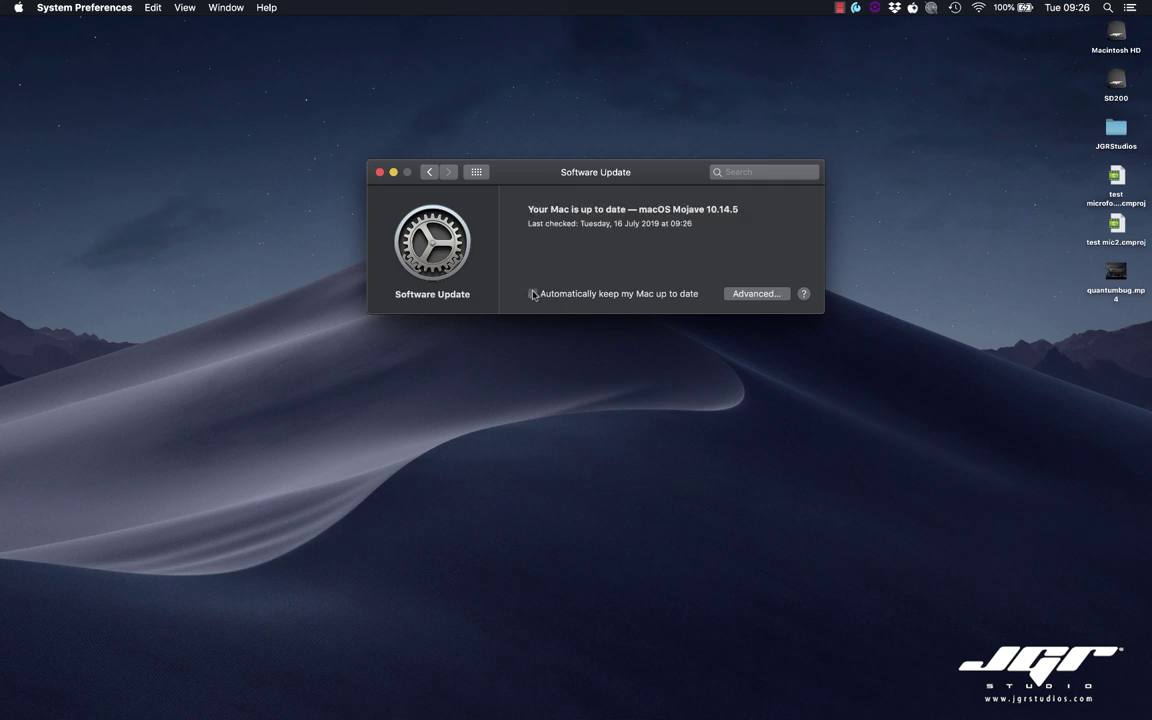
{"action": "left_click", "coordinate": [756, 293]}
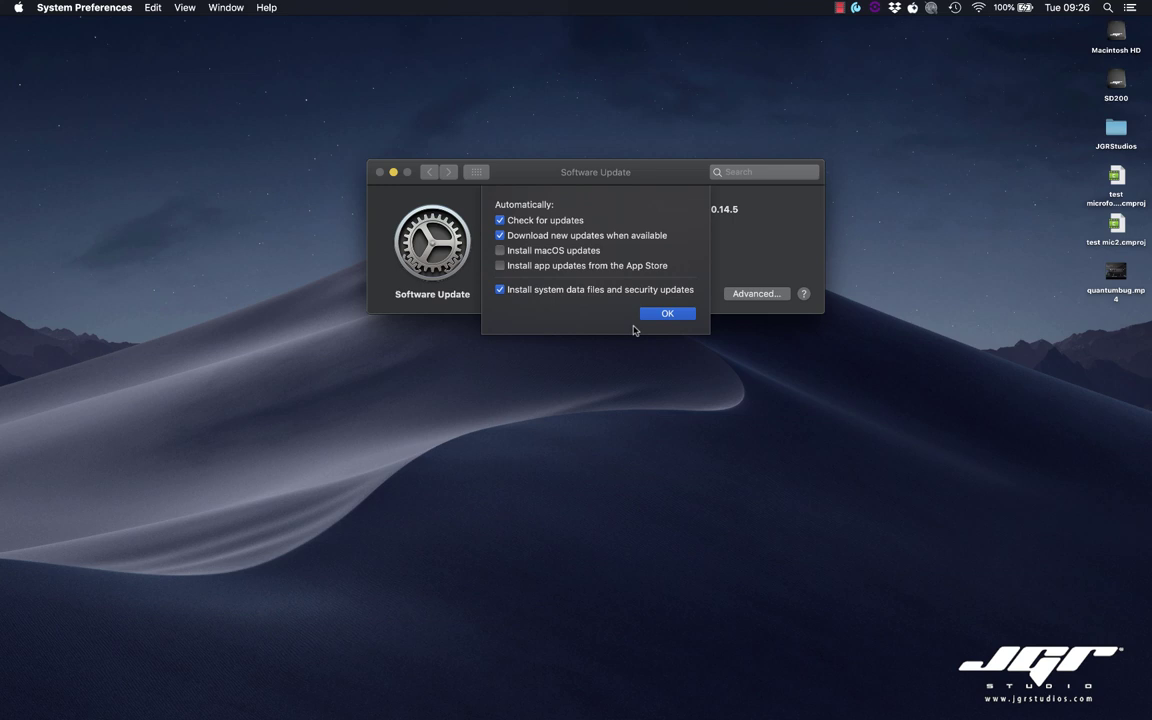
{"action": "left_click", "coordinate": [667, 313]}
{"action": "left_click", "coordinate": [477, 172]}
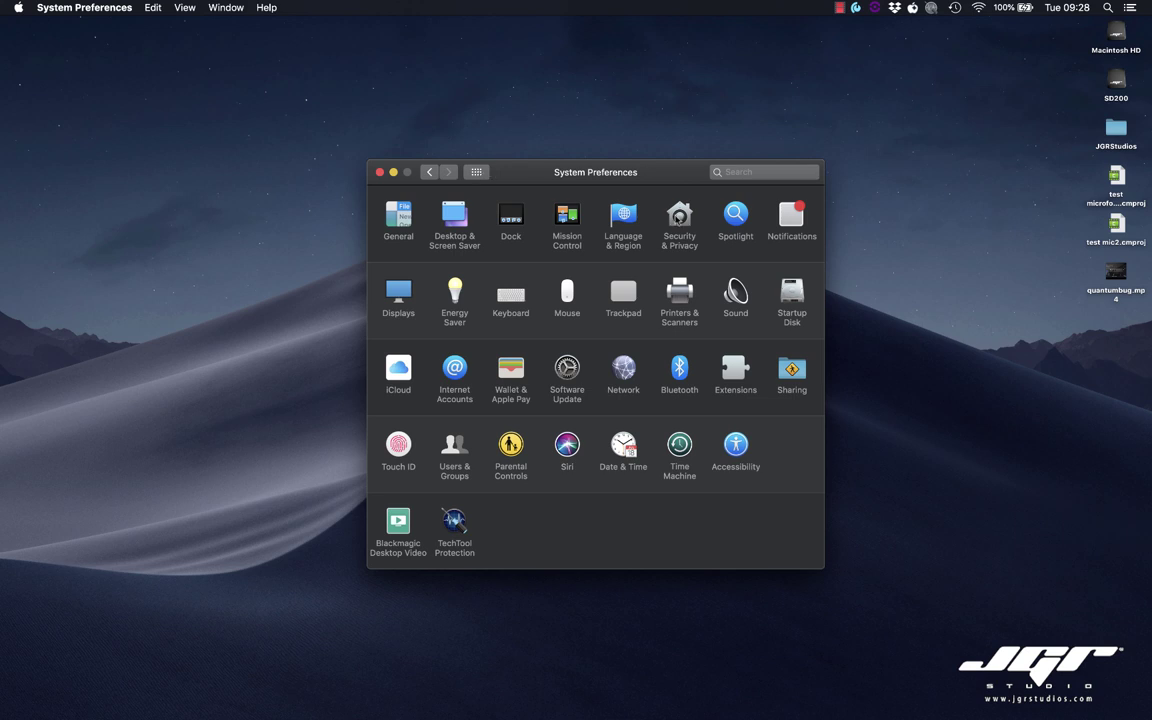
{"action": "left_click", "coordinate": [680, 215]}
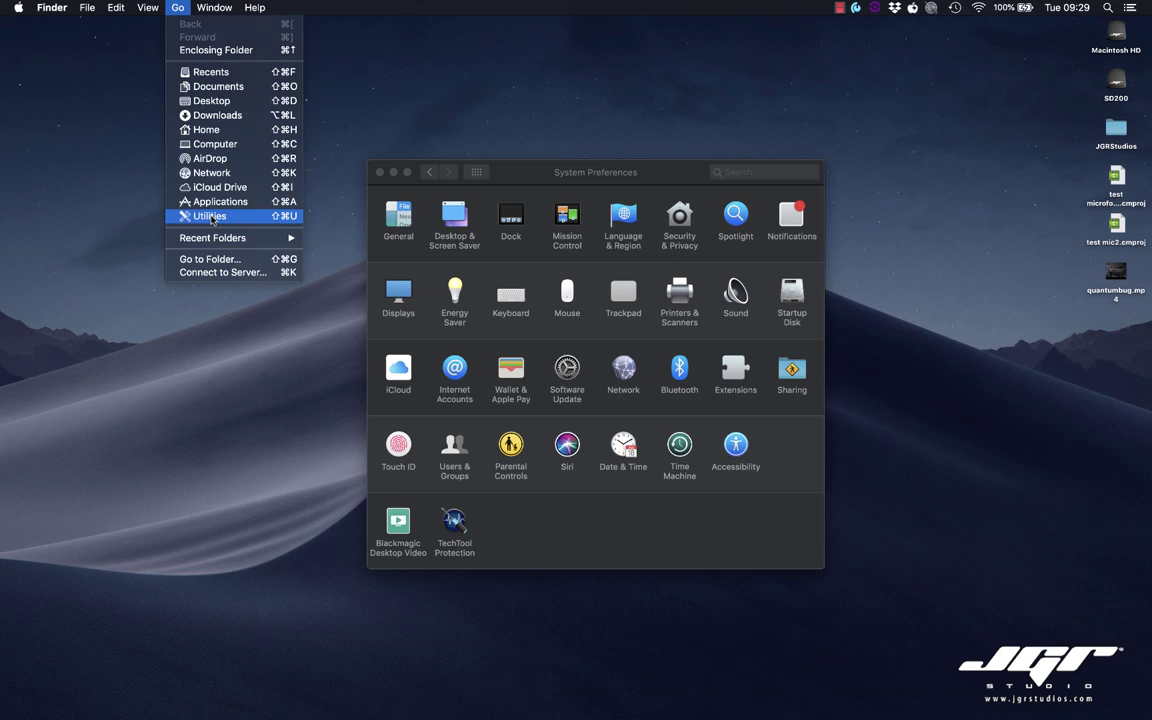
Go to Macintosh HD > Applications > Utilities and launch Terminal
{"action": "key", "text": "Escape"}
{"action": "double_click", "coordinate": [1116, 38]}
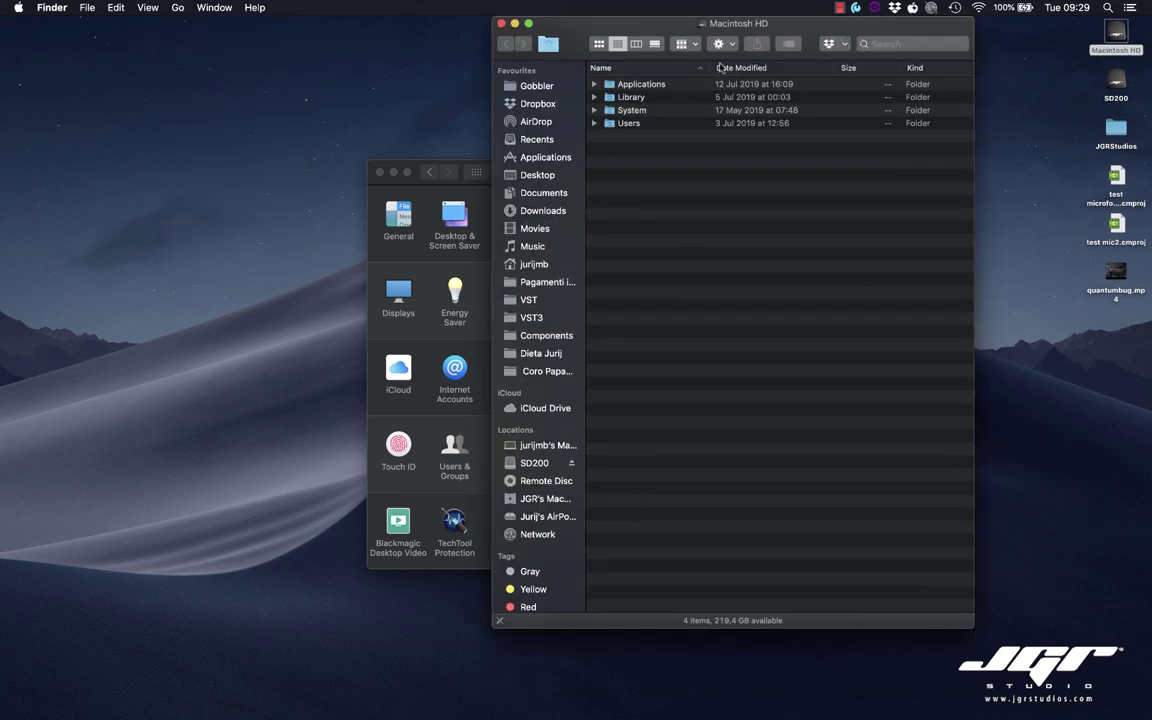
{"action": "double_click", "coordinate": [640, 84]}
{"action": "scroll", "coordinate": [689, 444], "scroll_direction": "down", "scroll_amount": 10}
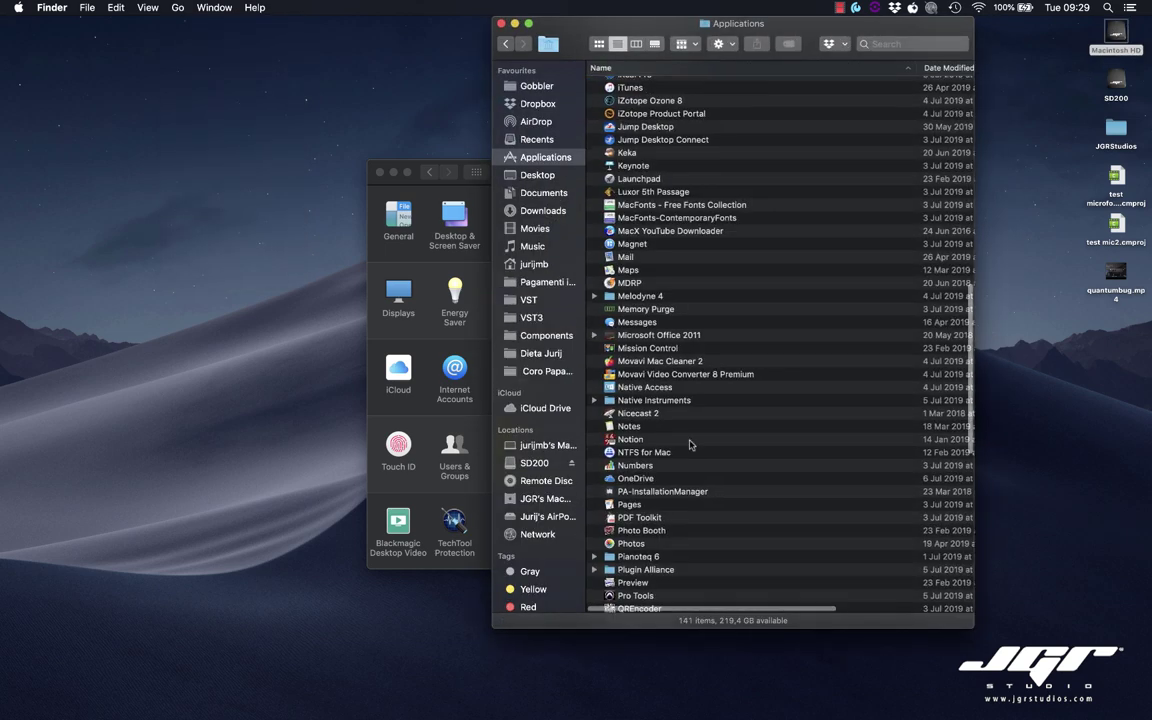
{"action": "scroll", "coordinate": [689, 444], "scroll_direction": "down", "scroll_amount": 5}
{"action": "double_click", "coordinate": [632, 466]}
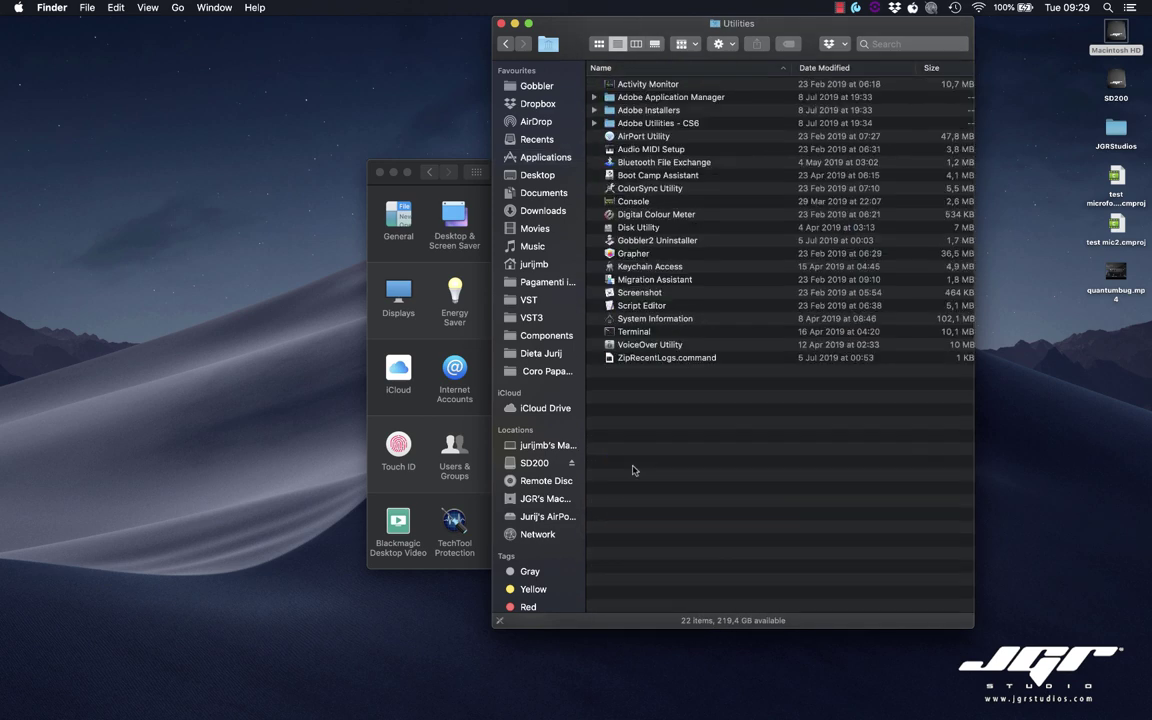
{"action": "double_click", "coordinate": [612, 332]}
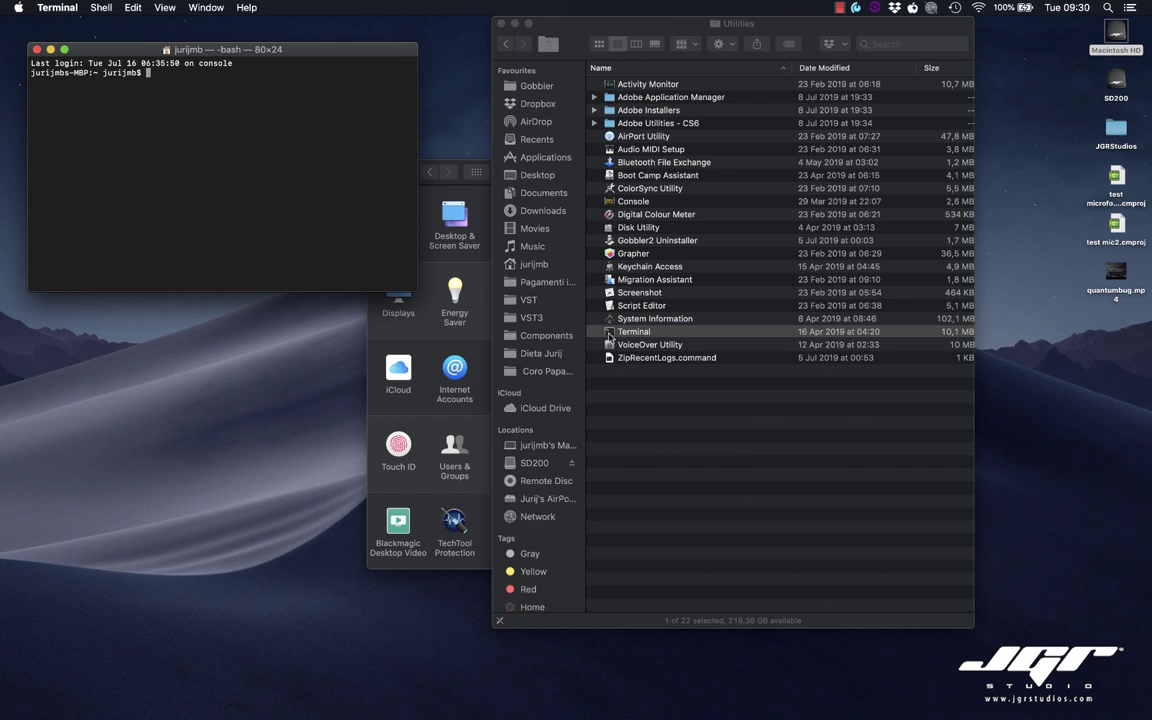
Enter 'sudo -pmset -a sms 1' at the Terminal prompt, then quit Terminal
{"action": "type", "text": "sudo -pmset -a sms 0"}
{"action": "key", "text": "BackSpace"}
{"action": "type", "text": "1"}
{"action": "key", "text": "super+q"}
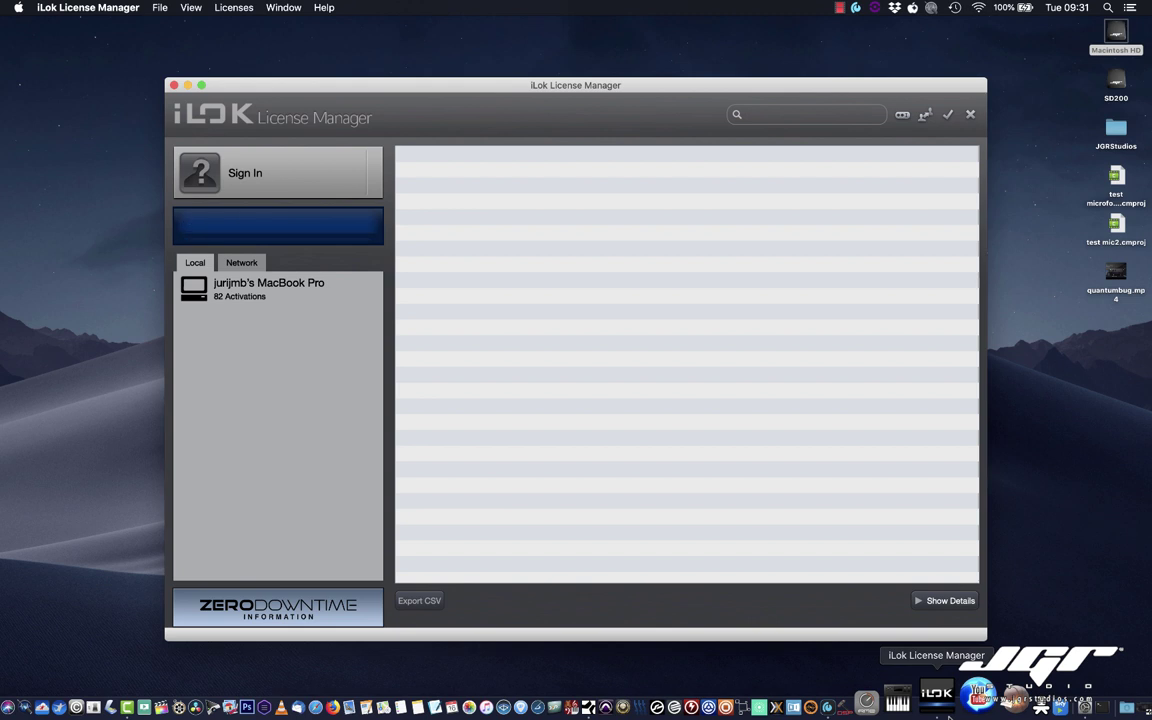
Check iLok License Manager for application updates
{"action": "left_click", "coordinate": [158, 7]}
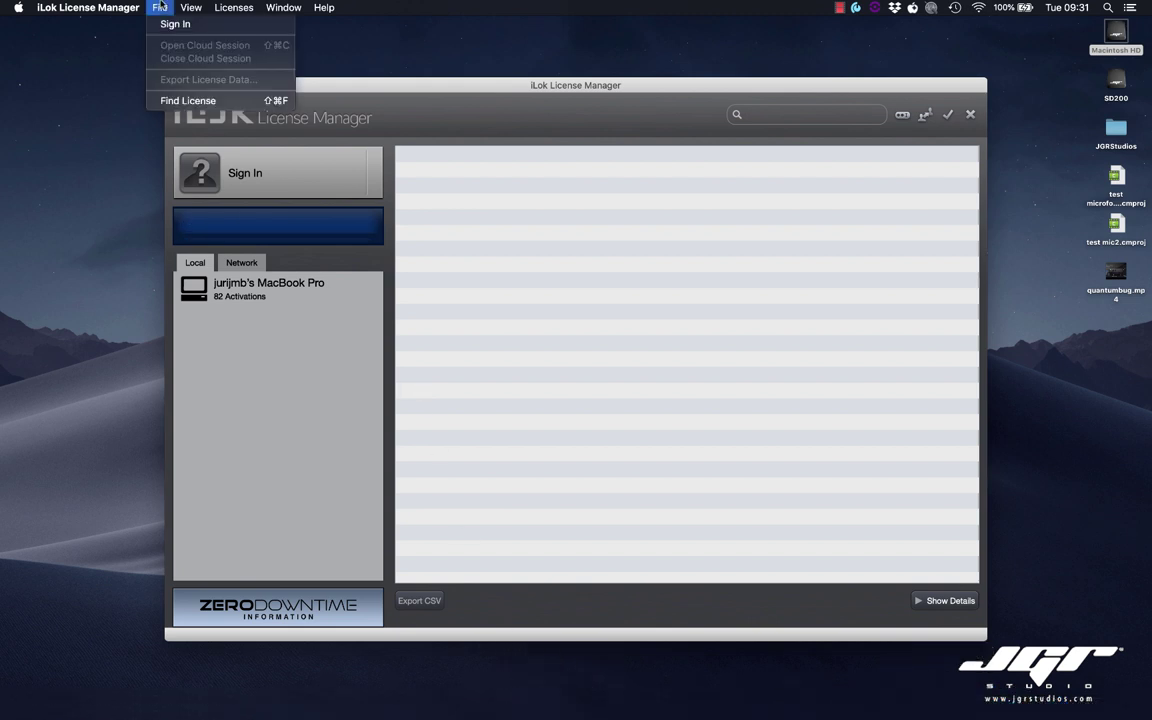
{"action": "mouse_move", "coordinate": [131, 5]}
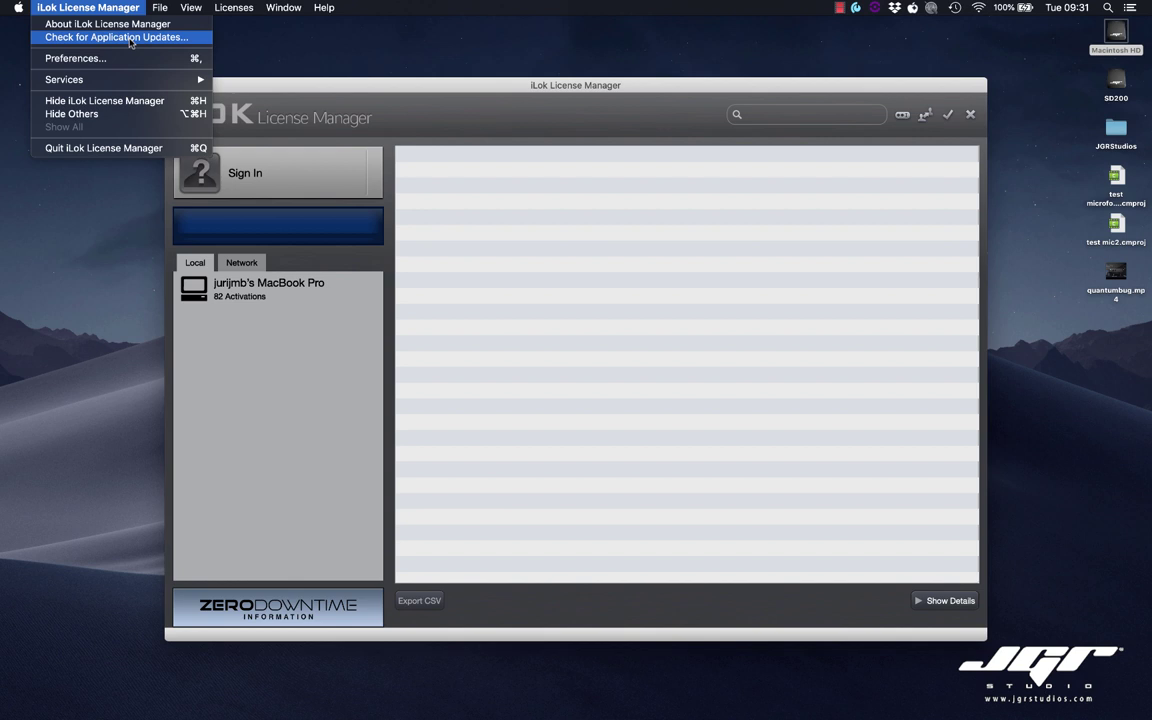
{"action": "left_click", "coordinate": [129, 37]}
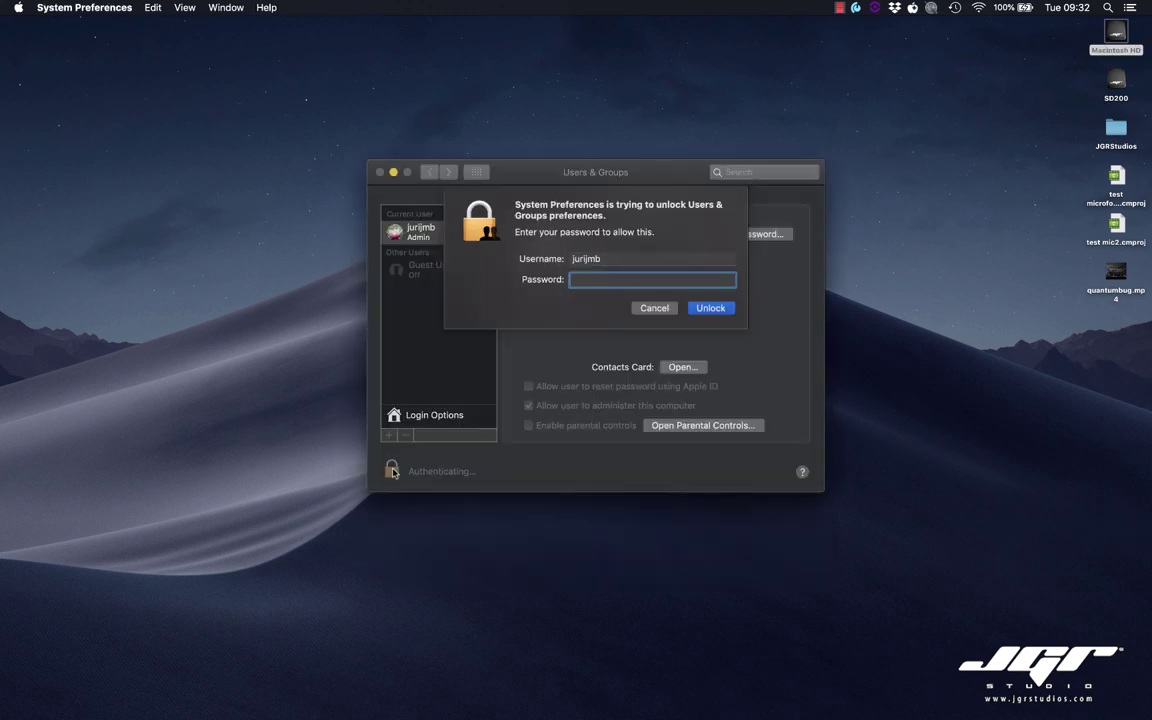
Unlock Users & Groups with the admin password, review Login Items including NIHardwareAgent, then close
{"action": "key", "text": "Return"}
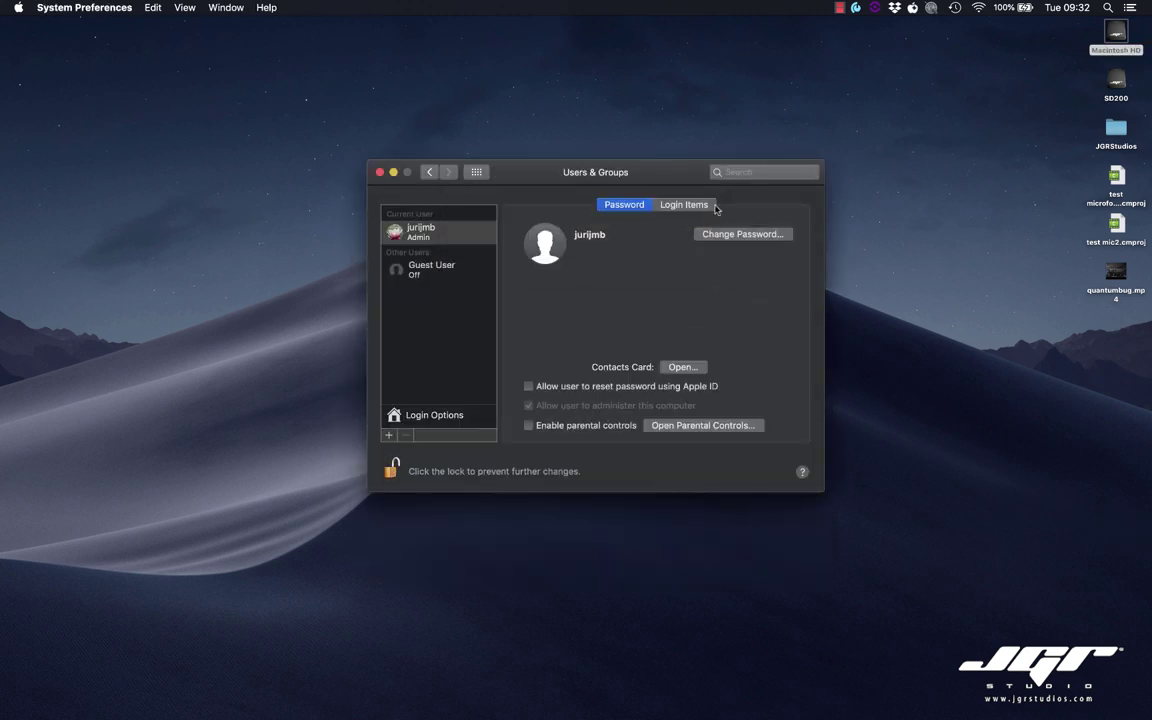
{"action": "left_click", "coordinate": [691, 204]}
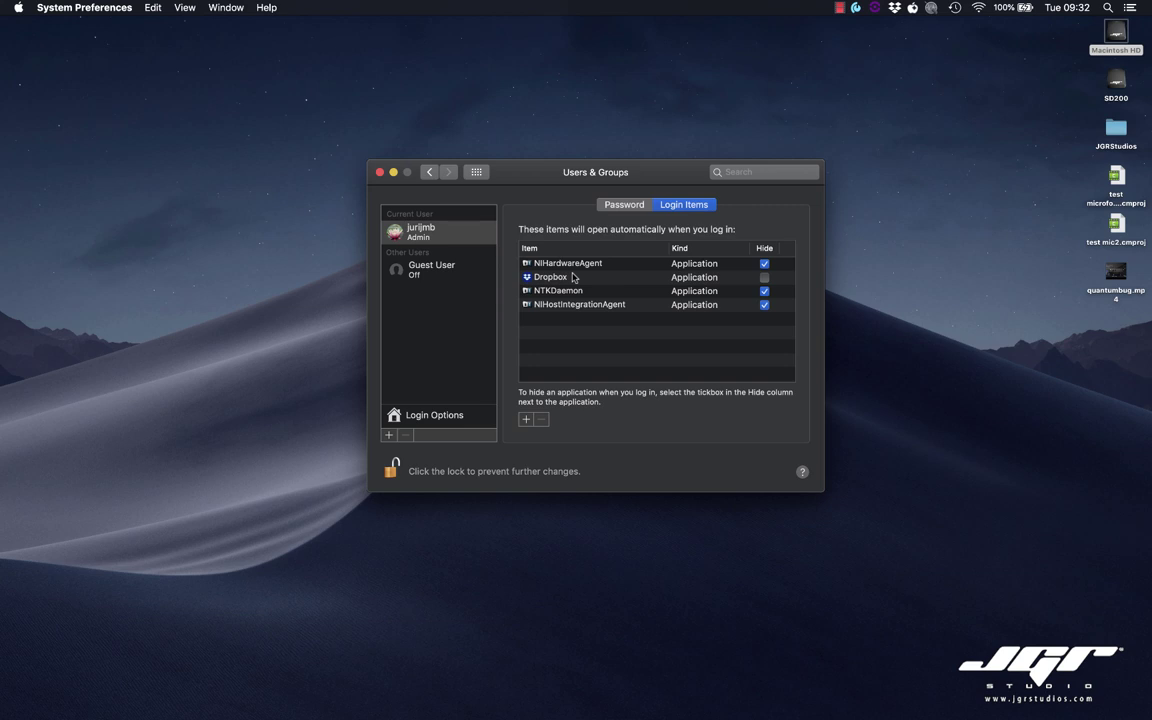
{"action": "left_click", "coordinate": [764, 264]}
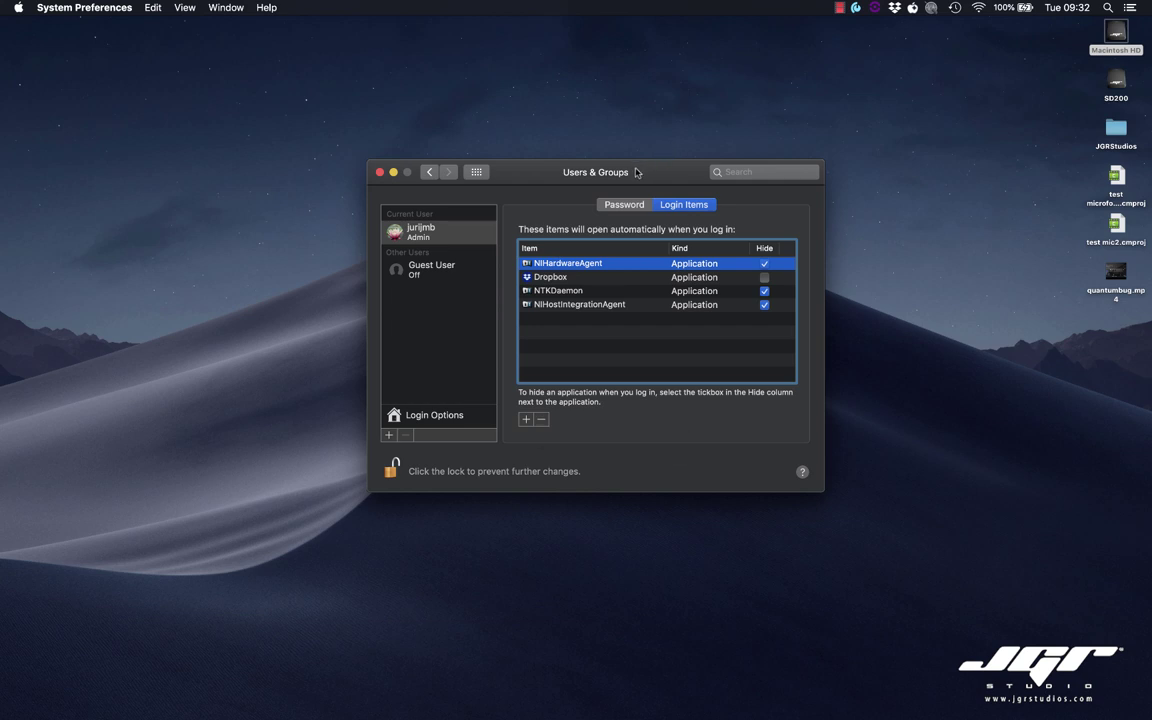
{"action": "key", "text": "super+q"}
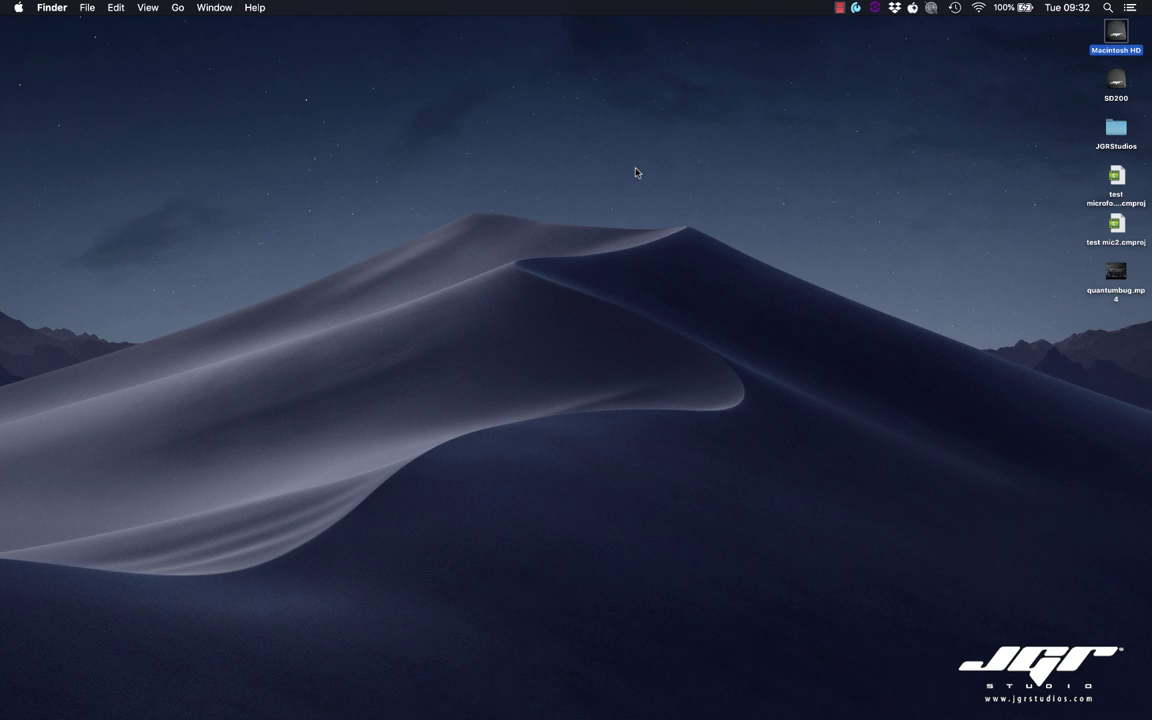
Open Macintosh HD > Library > StartupItems to check its contents
{"action": "double_click", "coordinate": [1117, 32]}
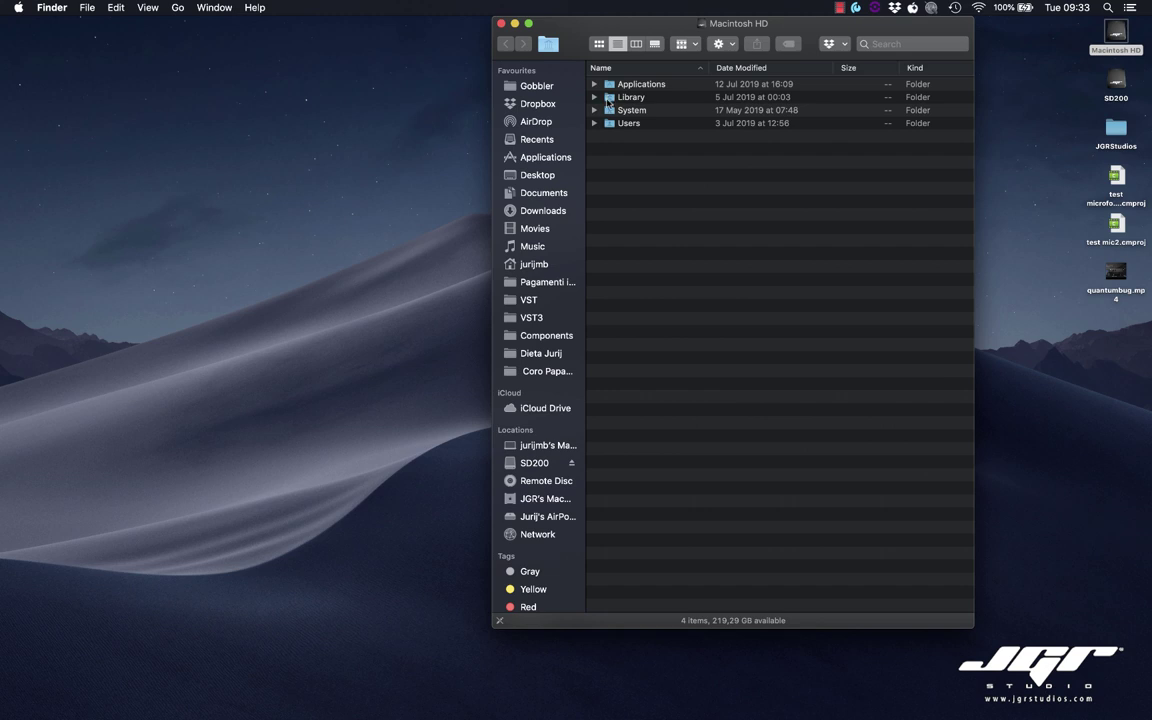
{"action": "left_click", "coordinate": [607, 100]}
{"action": "double_click", "coordinate": [607, 100]}
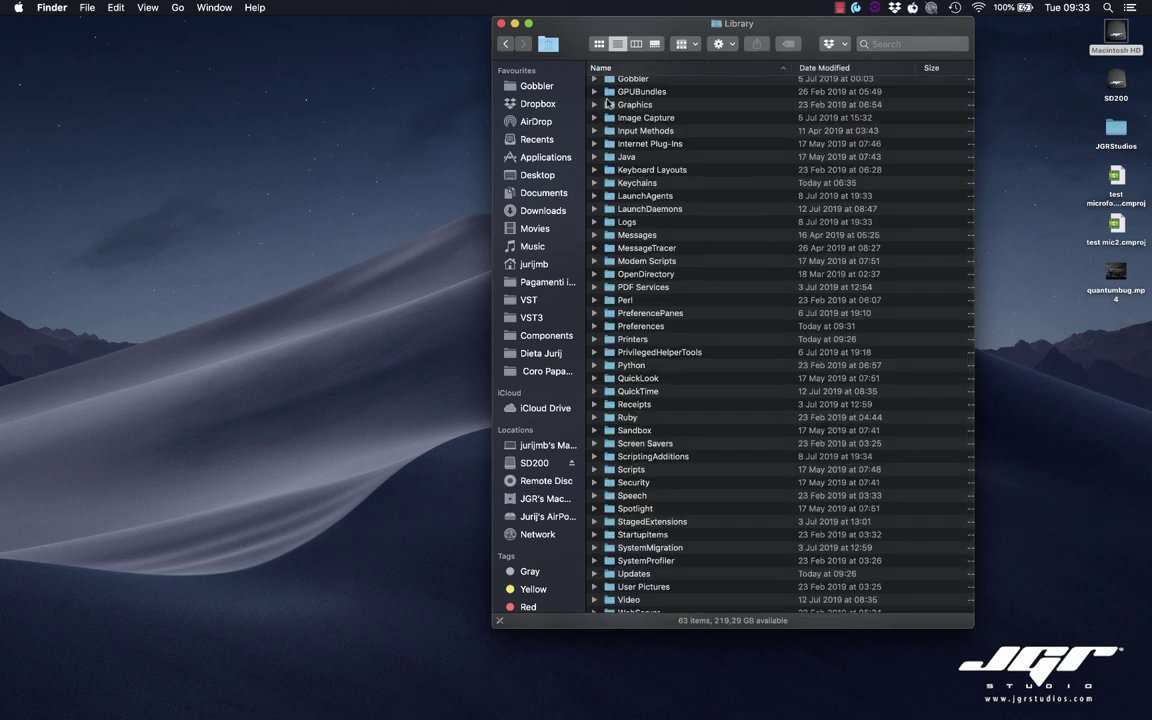
{"action": "key", "text": "s"}
{"action": "key", "text": "t"}
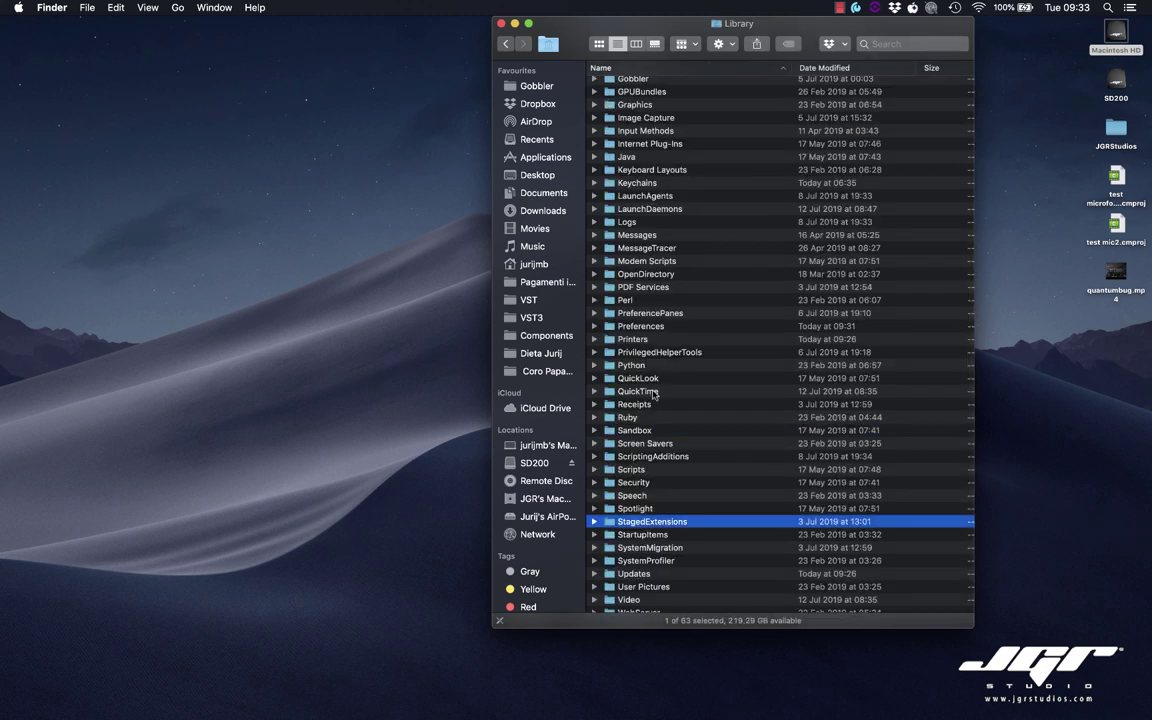
{"action": "double_click", "coordinate": [636, 535]}
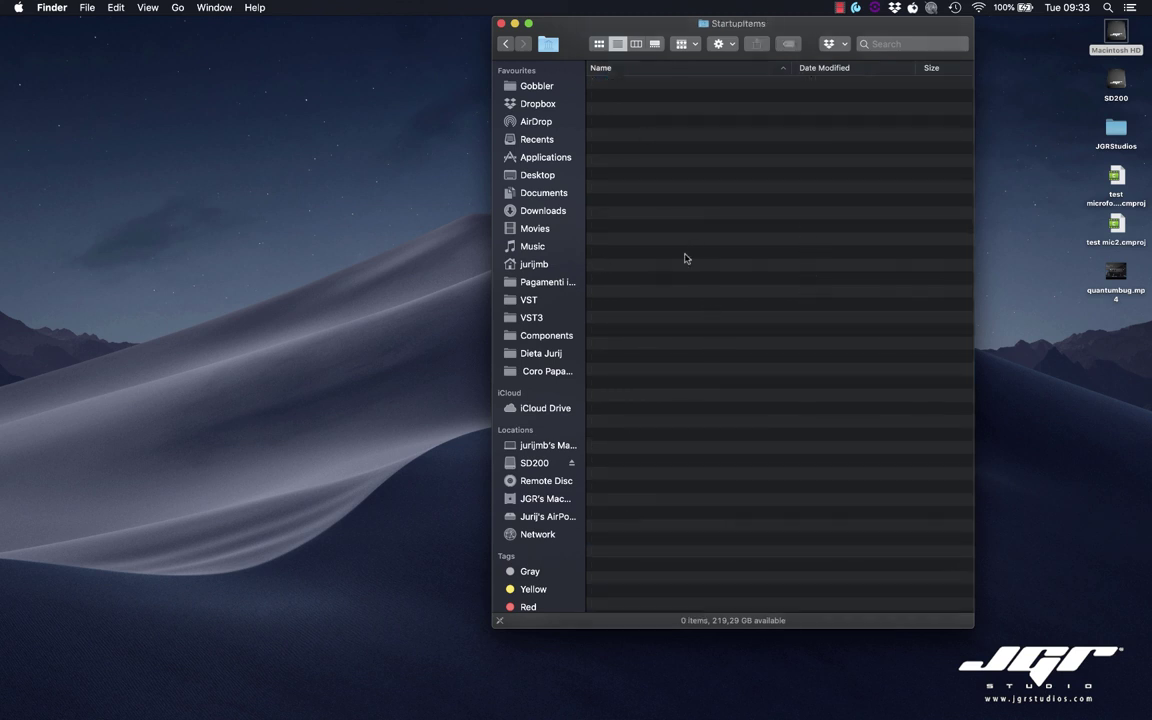
Go back to the disk's top level and open Users, then the home folder
{"action": "left_click", "coordinate": [506, 45]}
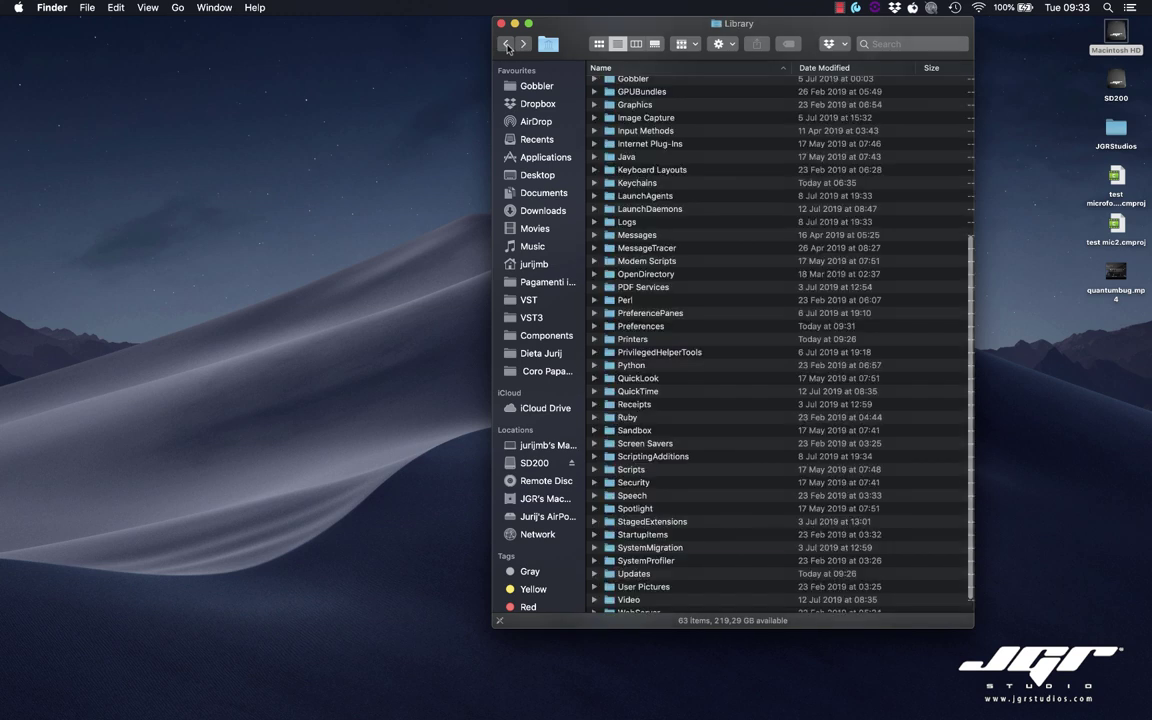
{"action": "left_click", "coordinate": [506, 45]}
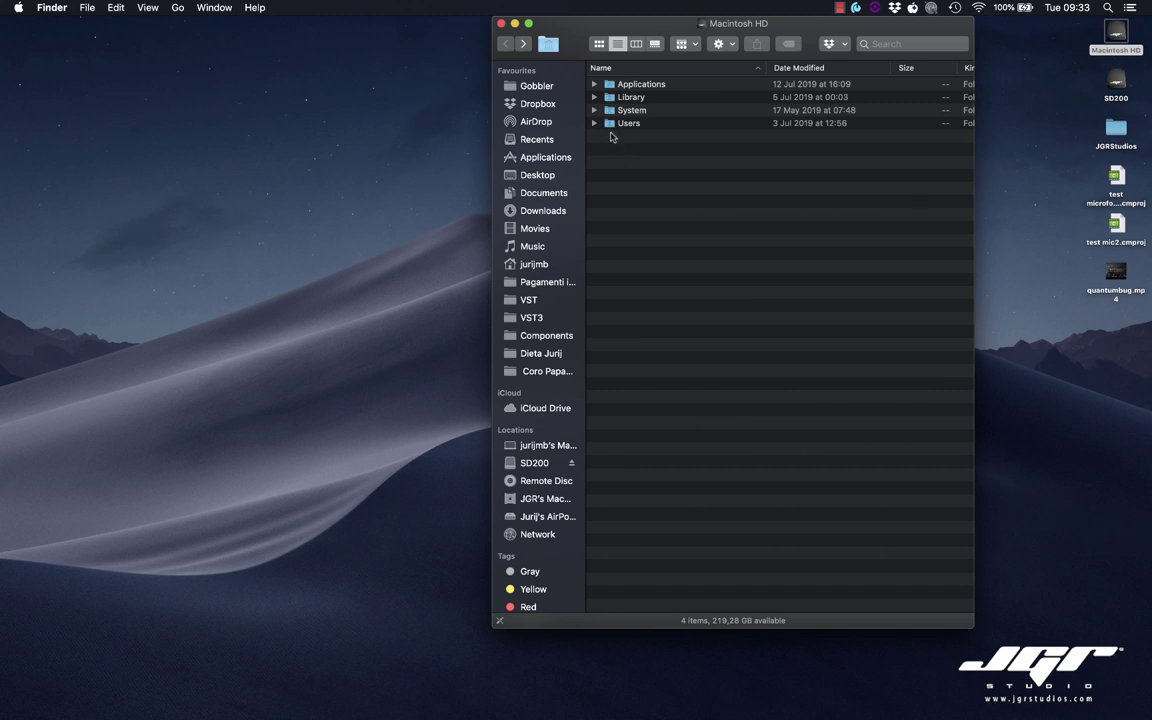
{"action": "double_click", "coordinate": [608, 123]}
{"action": "double_click", "coordinate": [630, 84]}
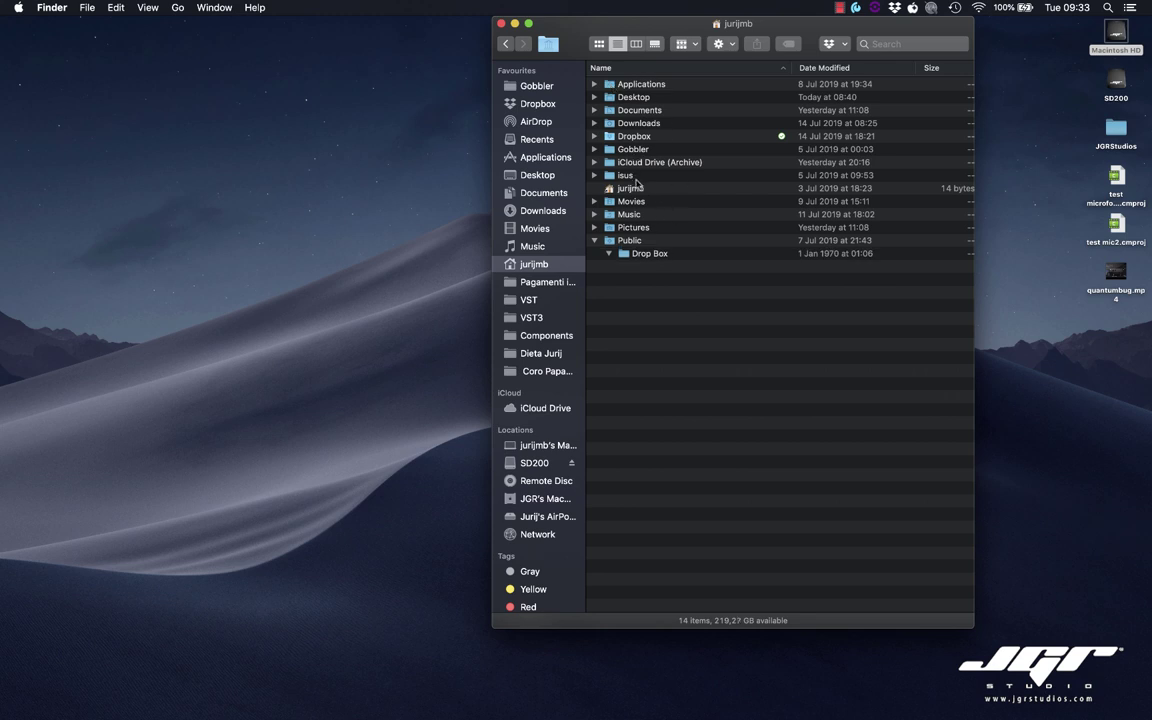
Open the user's Library folder in Finder using Go to Folder
{"action": "left_click", "coordinate": [176, 7]}
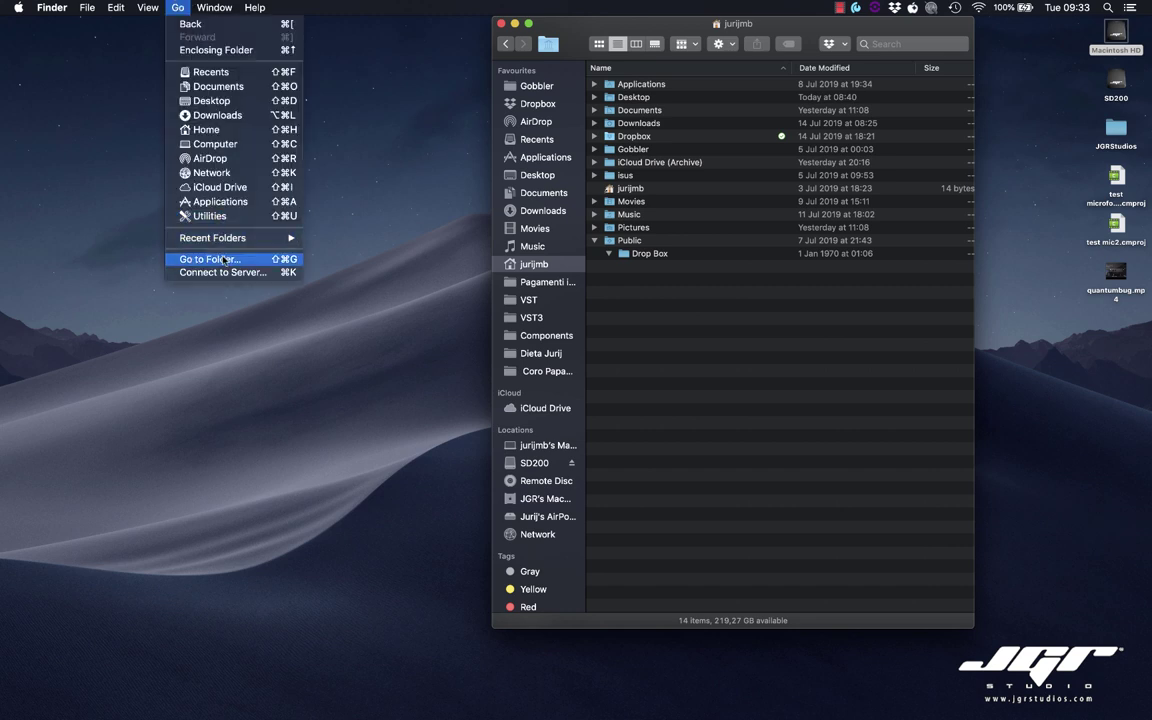
{"action": "left_click", "coordinate": [222, 260]}
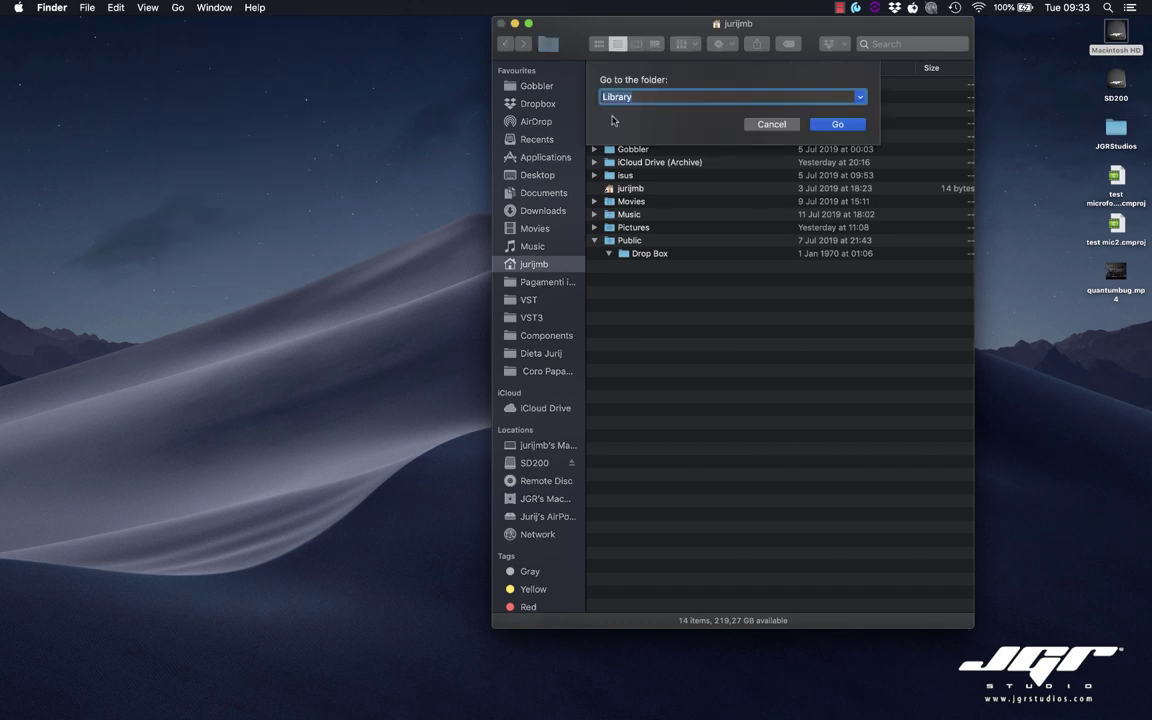
{"action": "left_click", "coordinate": [832, 126]}
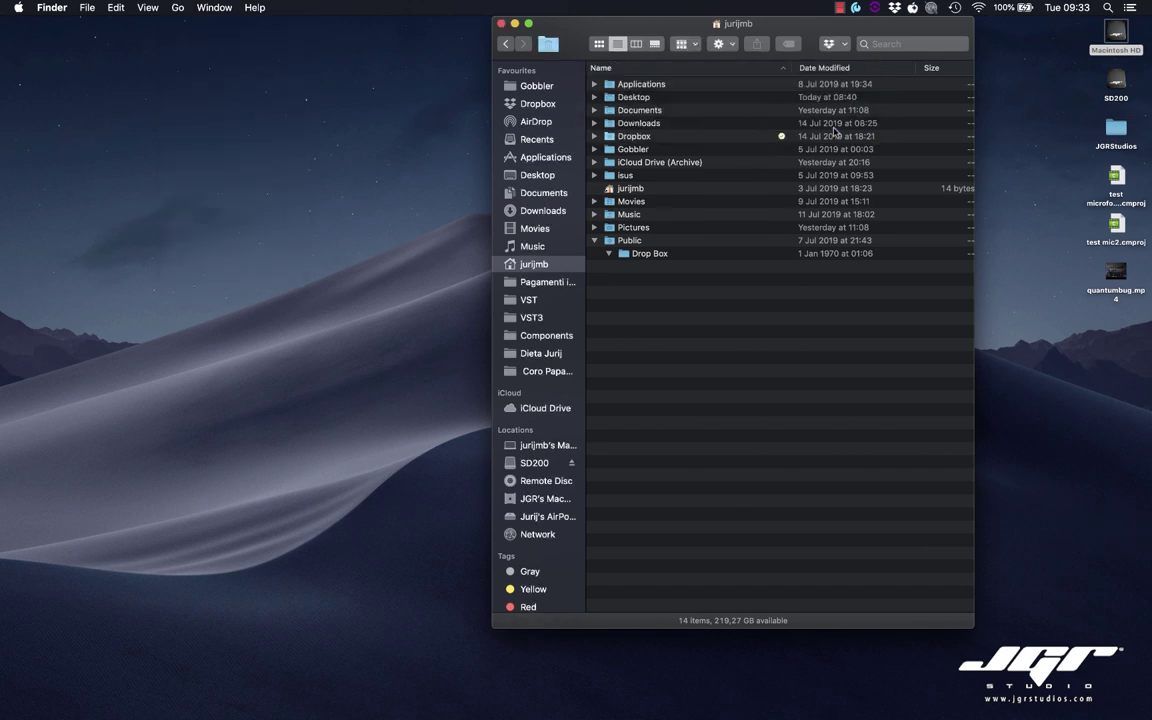
Look through the 69-item Library folder, then close the Finder window
{"action": "scroll", "coordinate": [787, 264], "scroll_direction": "up", "scroll_amount": 10}
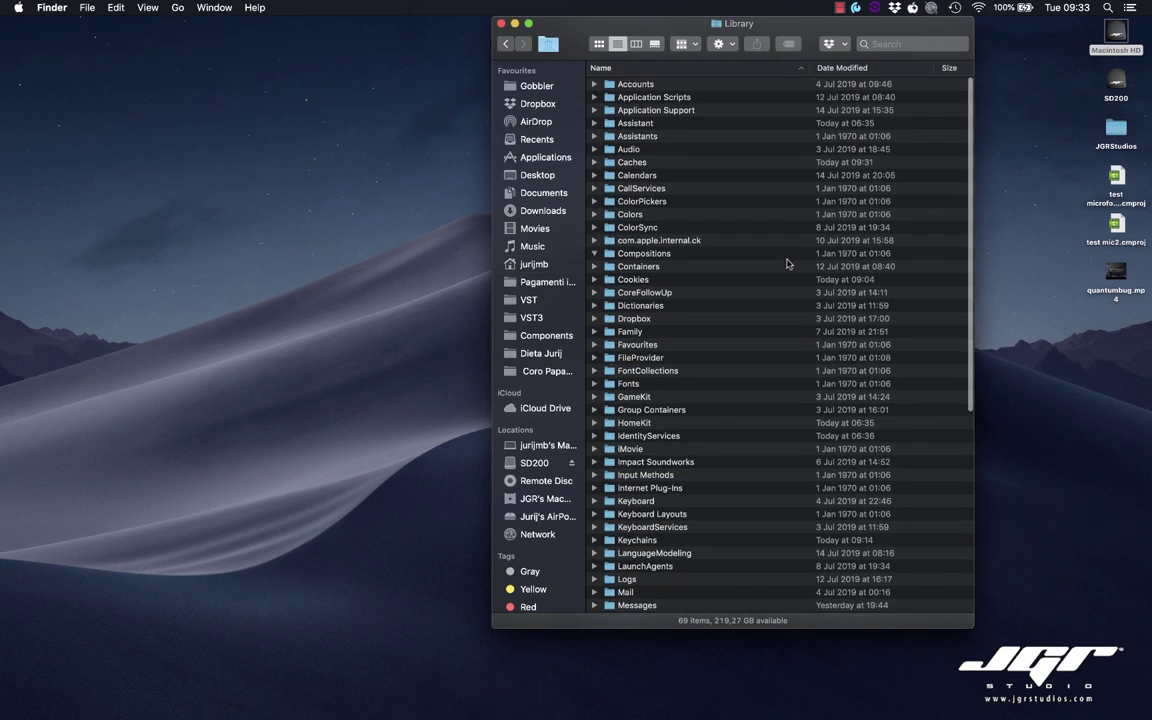
{"action": "scroll", "coordinate": [787, 264], "scroll_direction": "down", "scroll_amount": 10}
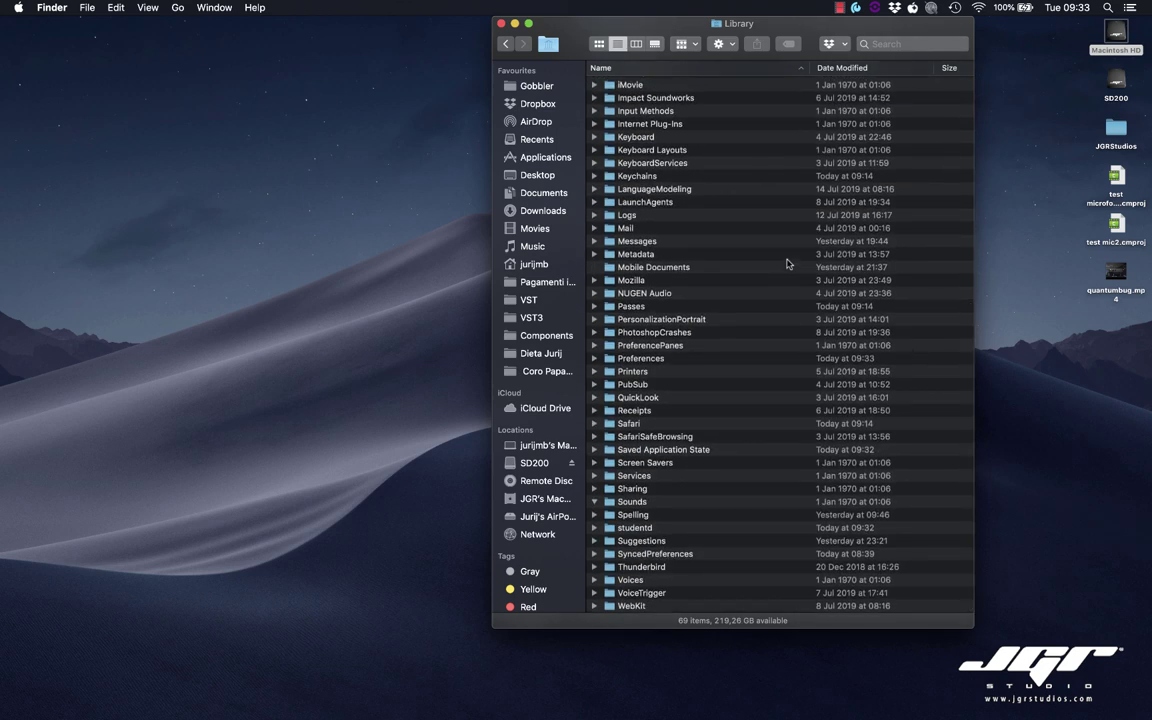
{"action": "scroll", "coordinate": [787, 264], "scroll_direction": "up", "scroll_amount": 10}
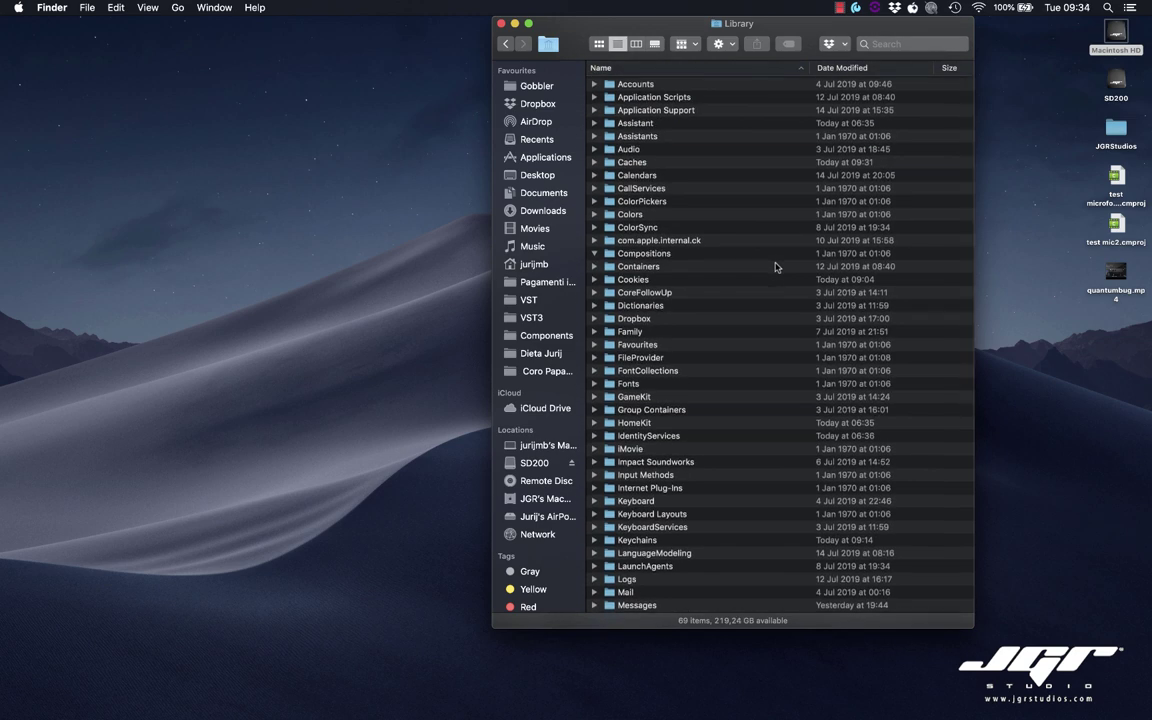
{"action": "left_click", "coordinate": [501, 23]}
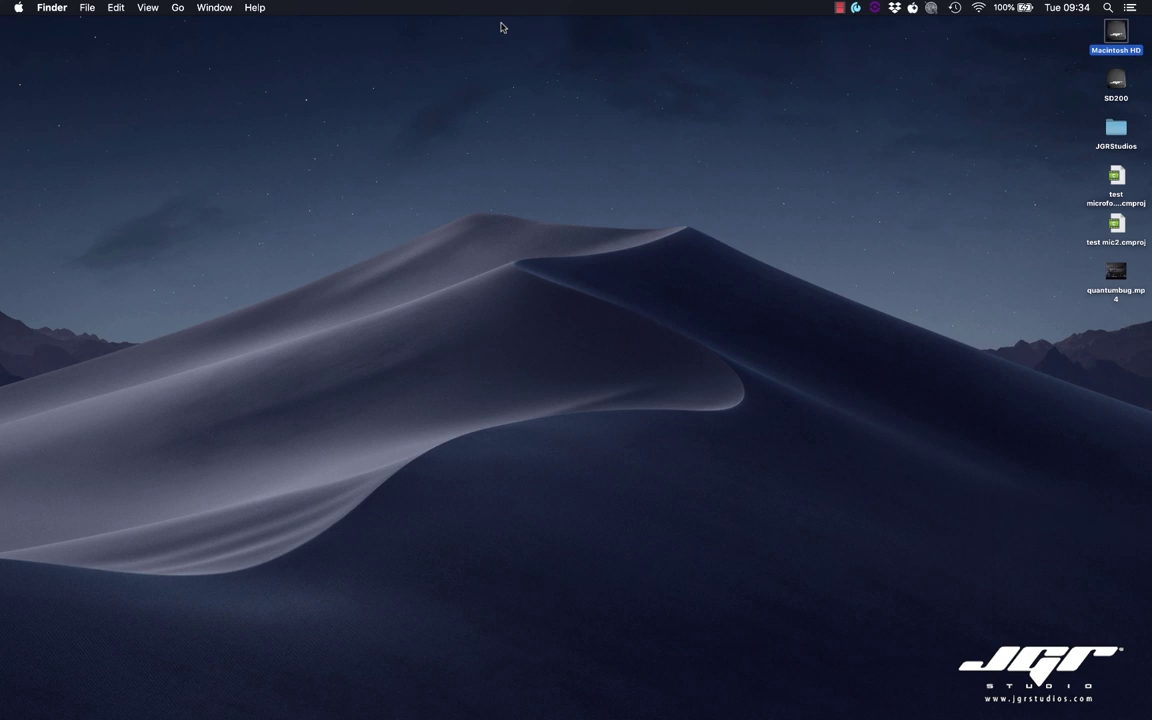